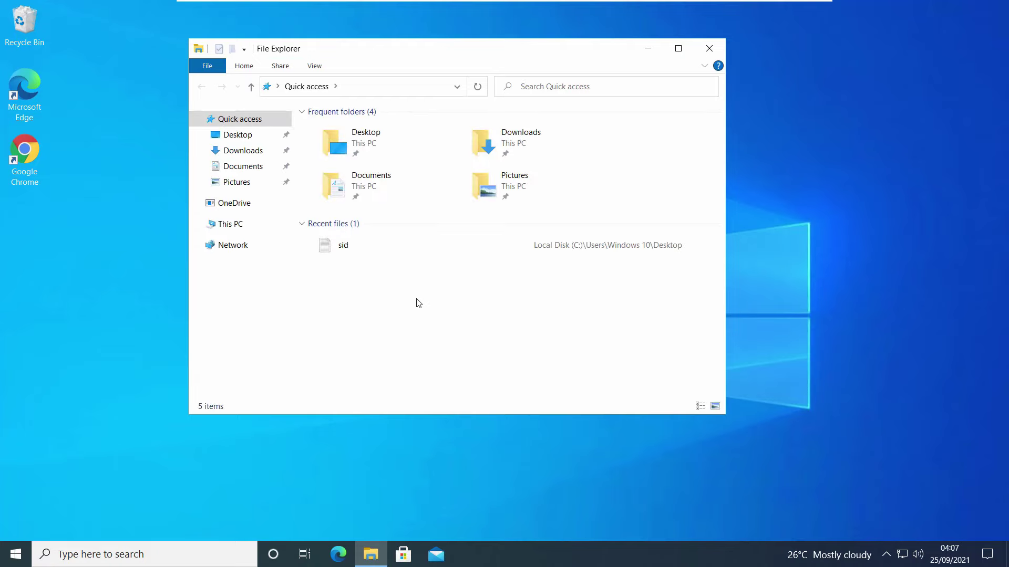
# Open Local Disk (C:) Properties from This PC, showing 29.8 GB used of 73.6 GB.
pyautogui.click(238, 224)
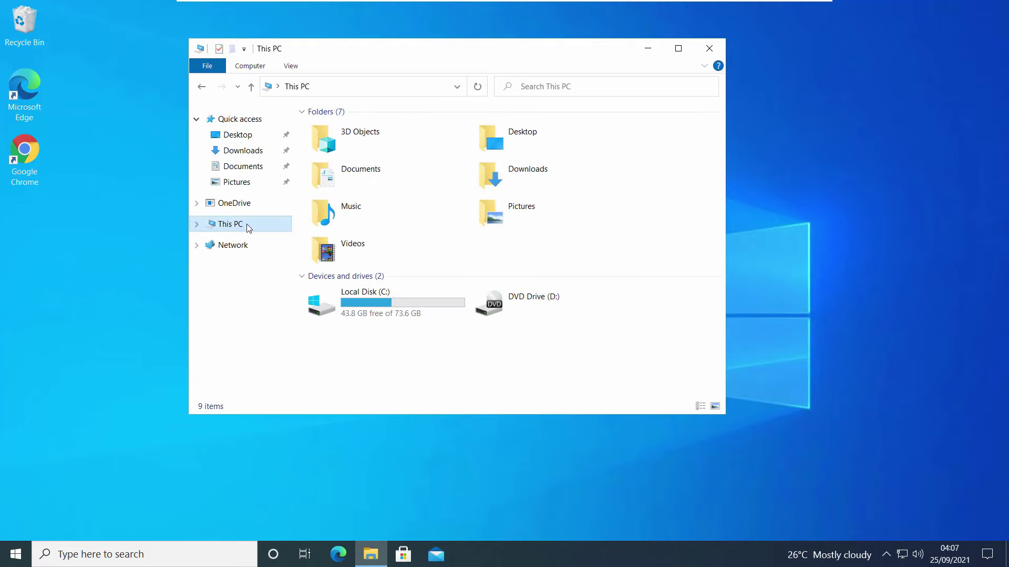
pyautogui.moveTo(405, 311)
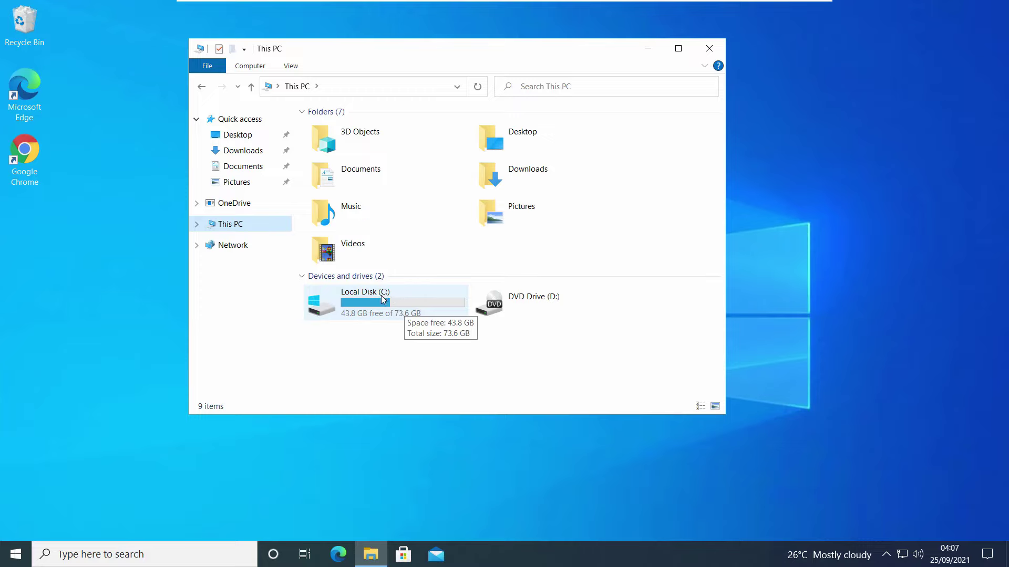
pyautogui.click(390, 297)
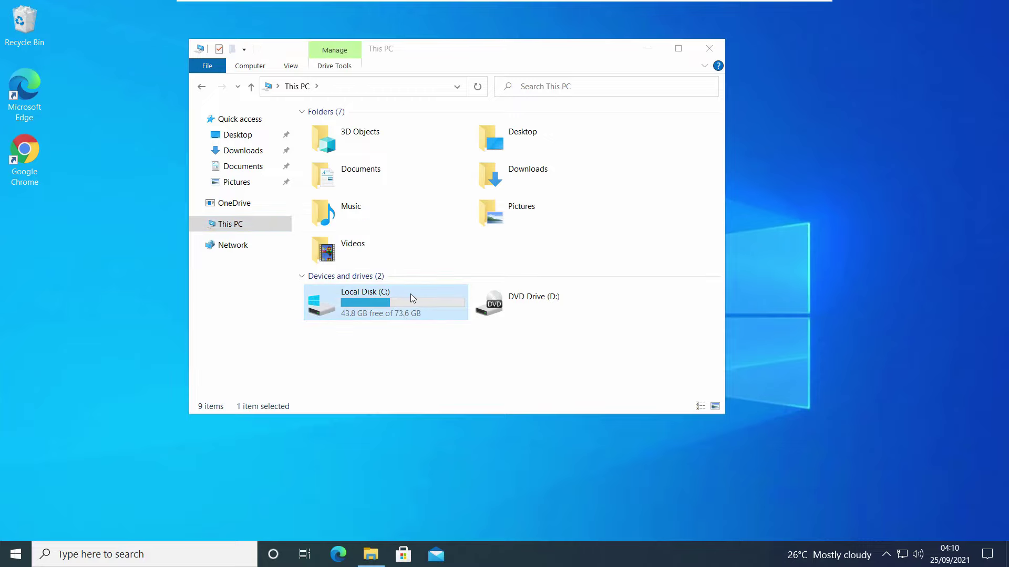
pyautogui.rightClick(410, 294)
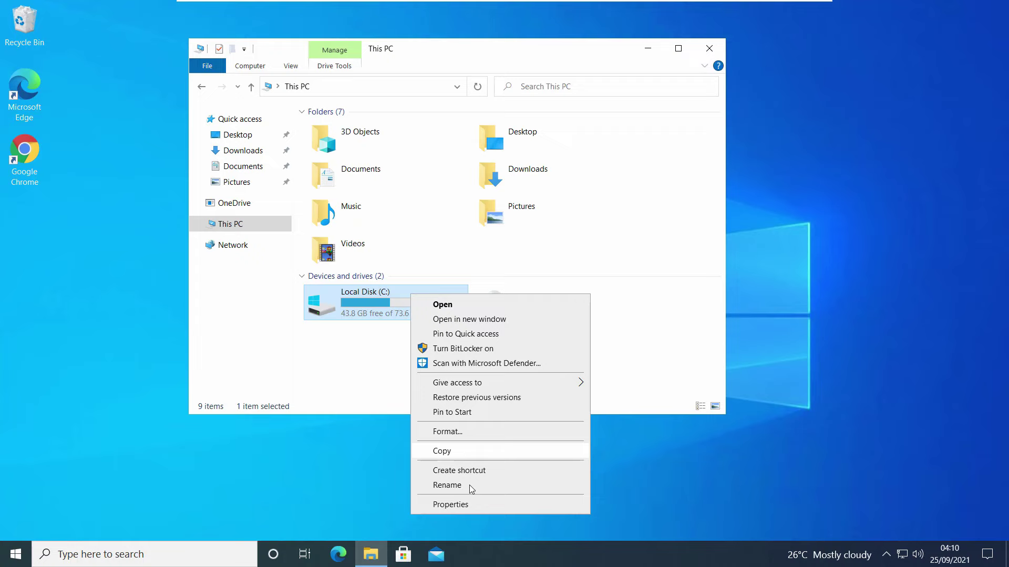
pyautogui.click(484, 504)
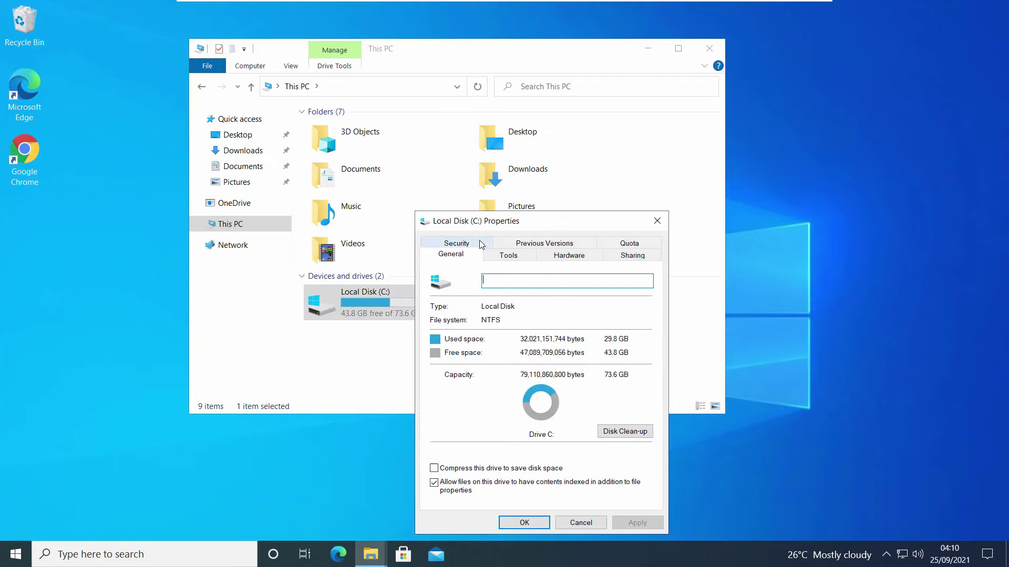
# On the C: drive's Security tab, review the SYSTEM, Administrators and Users group permissions.
pyautogui.click(457, 243)
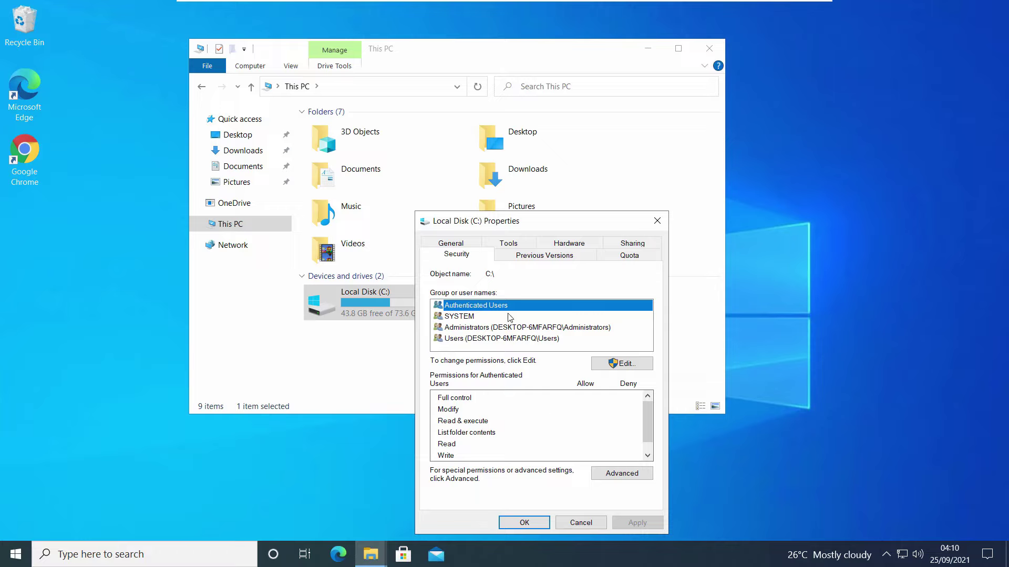
pyautogui.click(483, 318)
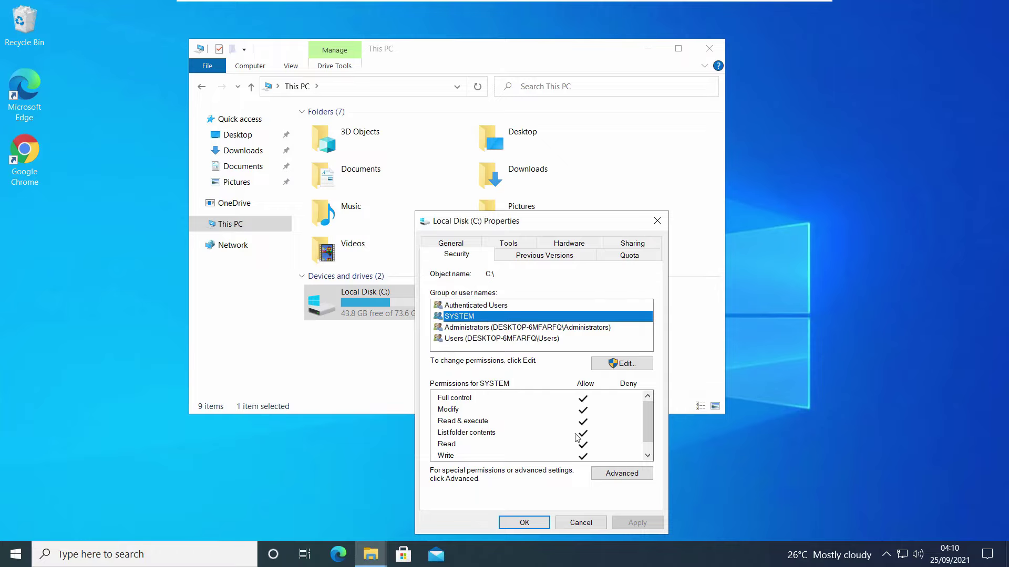
pyautogui.click(502, 330)
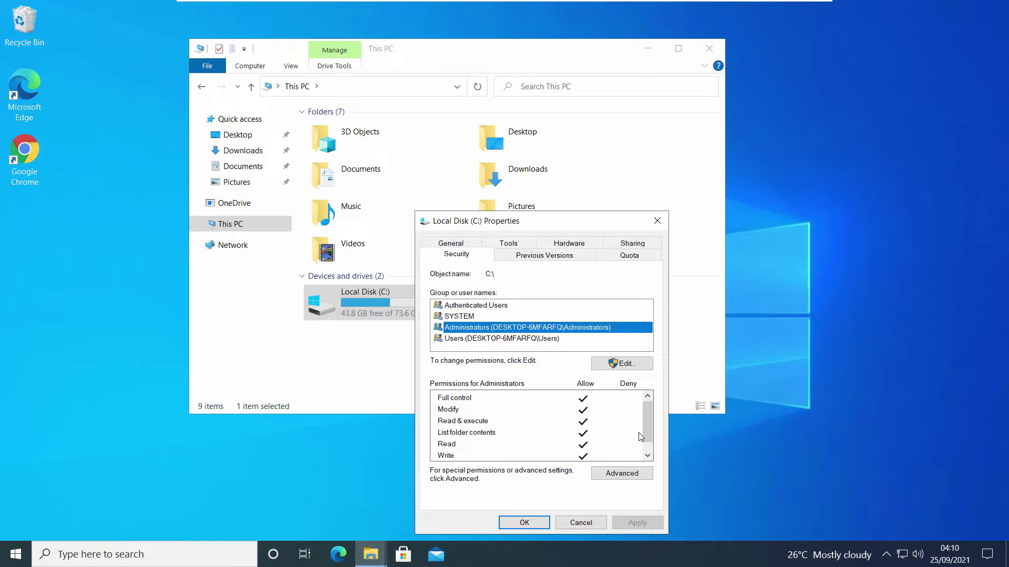
pyautogui.click(648, 456)
pyautogui.scroll(1, 648, 428)
pyautogui.click(511, 340)
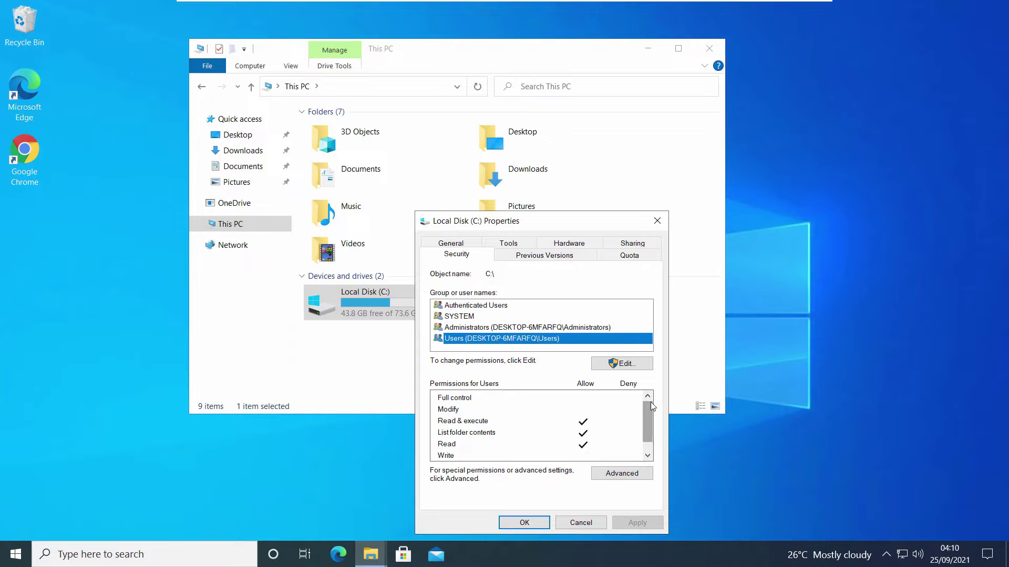
# Allow the Users group Full control on C: and apply, confirming the startup-disk warning.
pyautogui.click(619, 367)
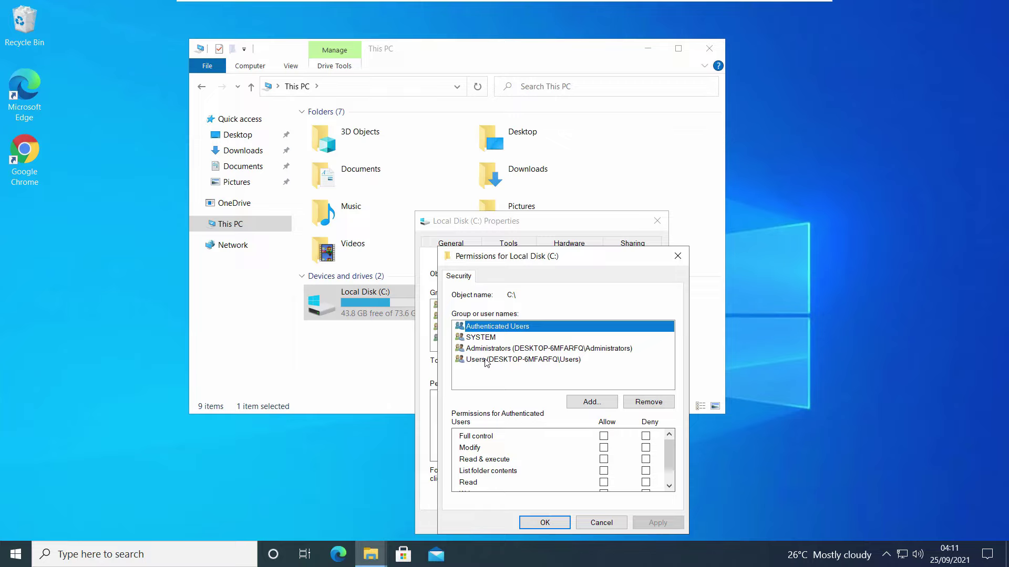
pyautogui.click(486, 360)
pyautogui.click(604, 436)
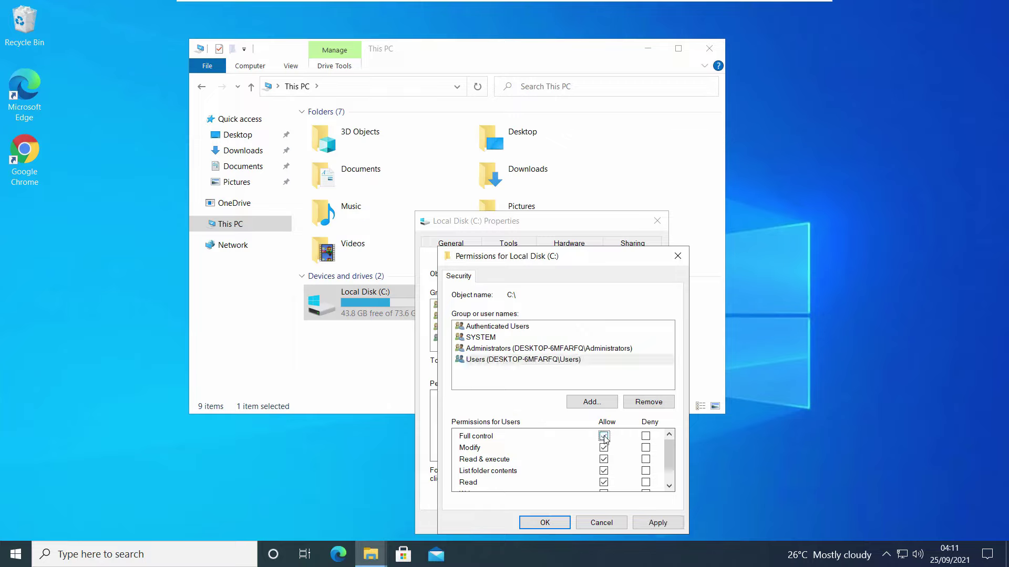
pyautogui.click(657, 523)
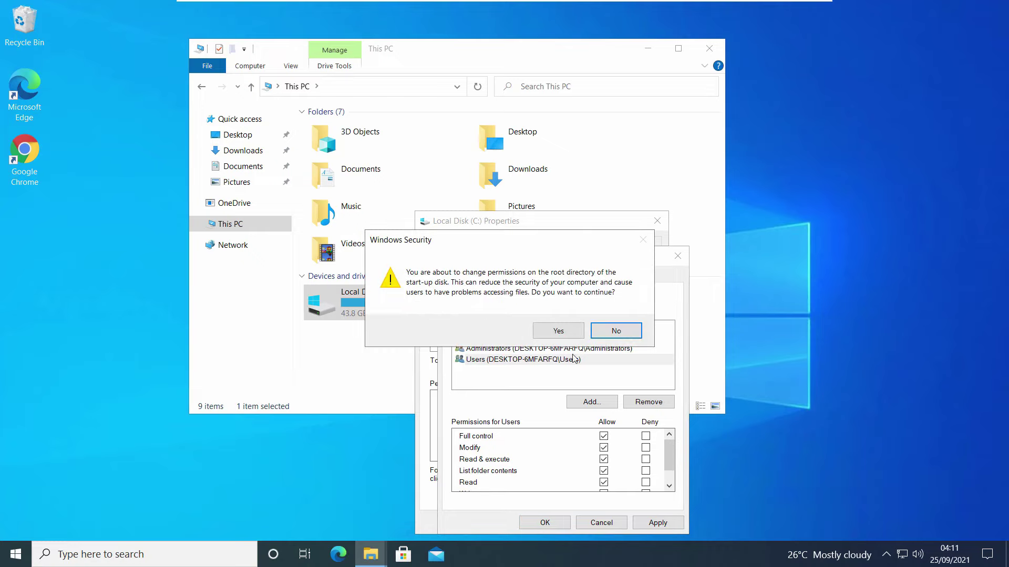
pyautogui.click(561, 330)
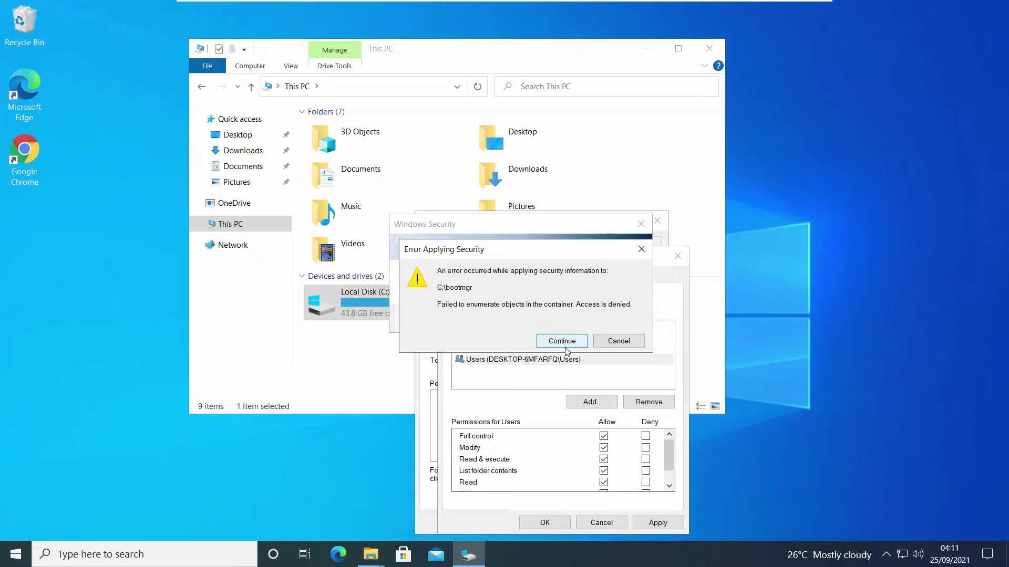
# Skip the two files that couldn't be updated, then stop propagation and acknowledge the warning.
pyautogui.click(556, 342)
pyautogui.click(556, 342)
pyautogui.click(614, 341)
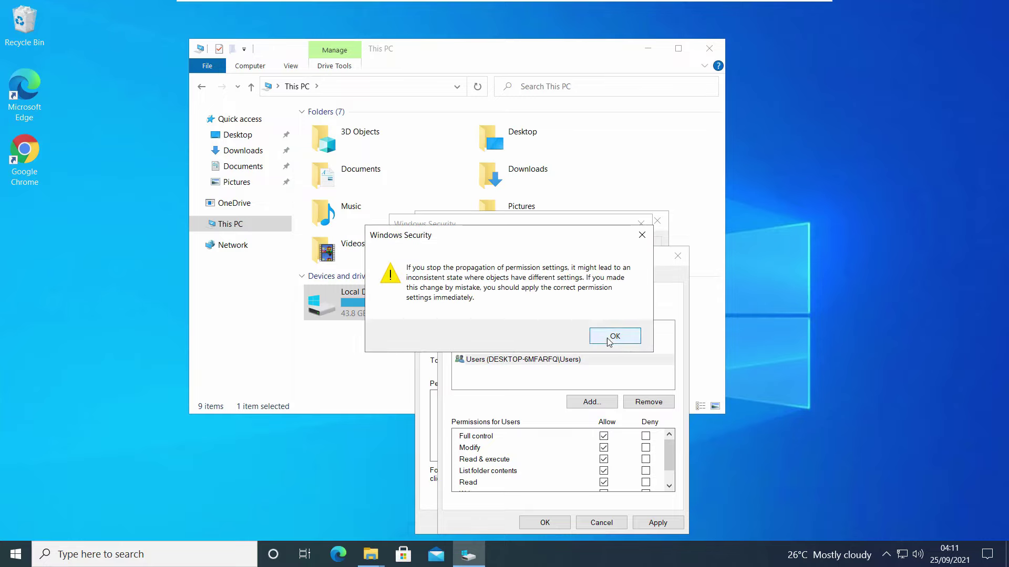
pyautogui.click(610, 336)
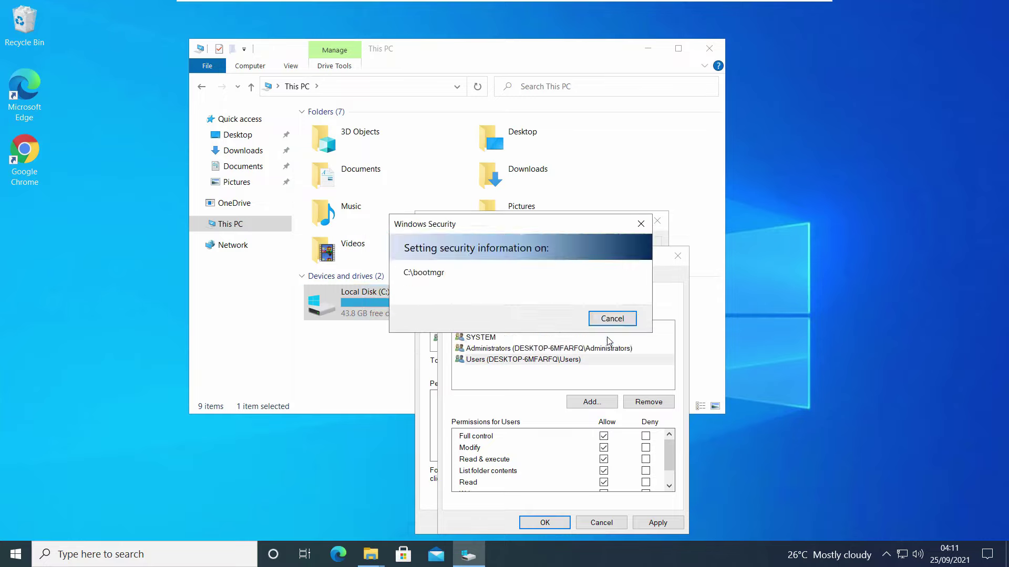
# Review the Windows 10 account's permissions and close the Permissions window.
pyautogui.click(551, 502)
pyautogui.click(578, 371)
pyautogui.moveTo(614, 262); pyautogui.dragTo(615, 224)
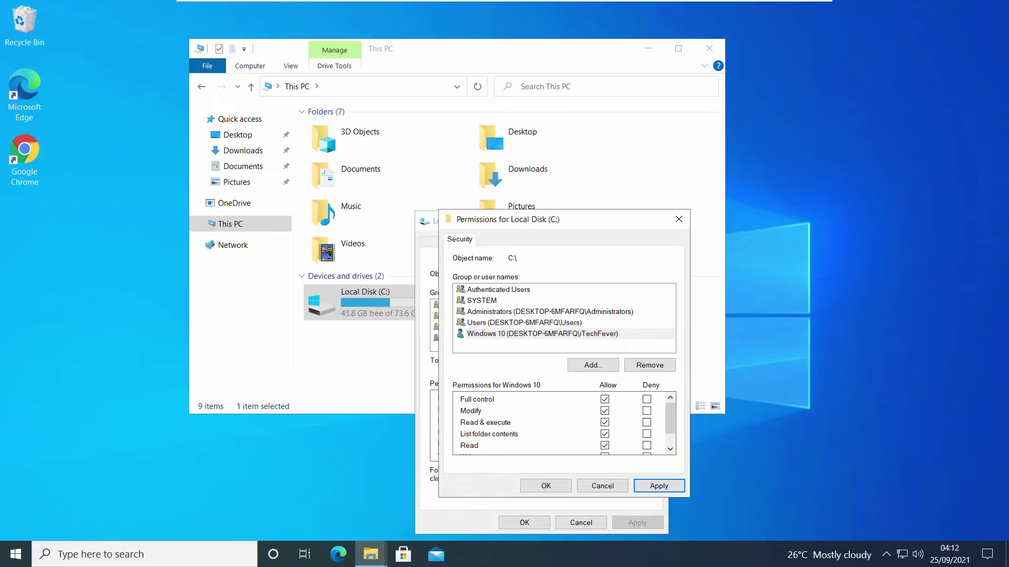
pyautogui.click(679, 221)
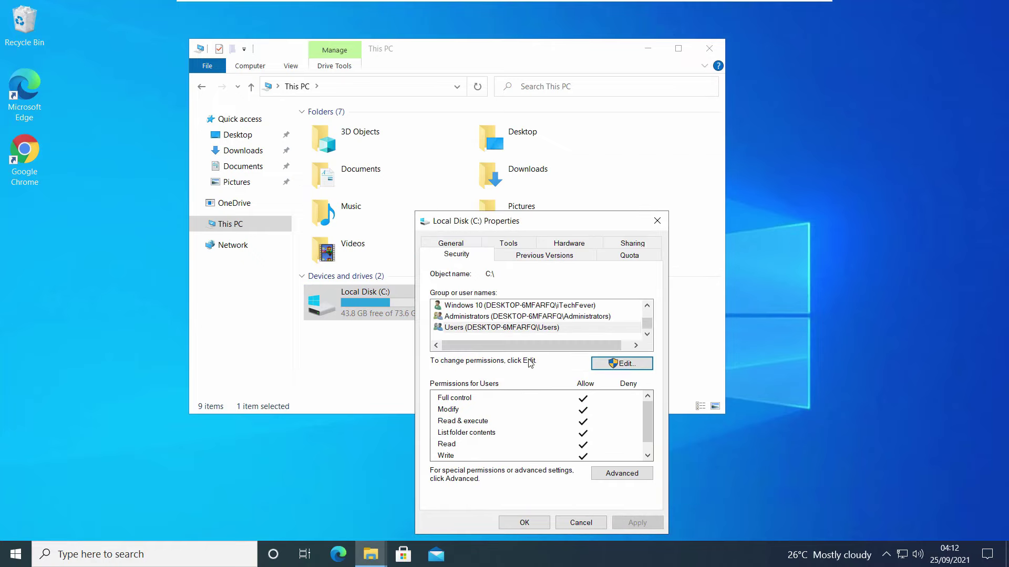
# In Advanced security settings, change the owner, resolve the typed account name, and open the full search.
pyautogui.click(614, 476)
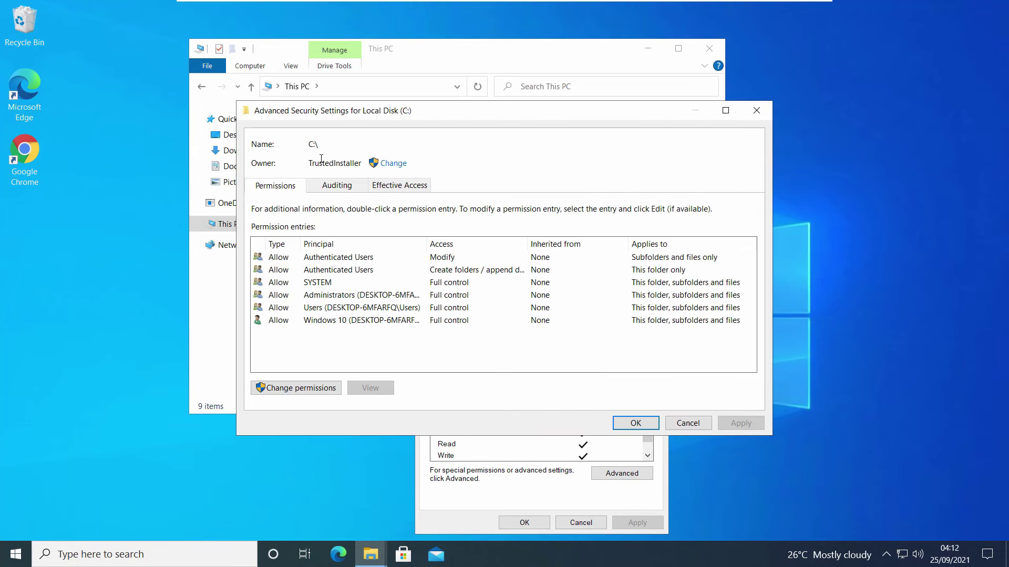
pyautogui.click(393, 164)
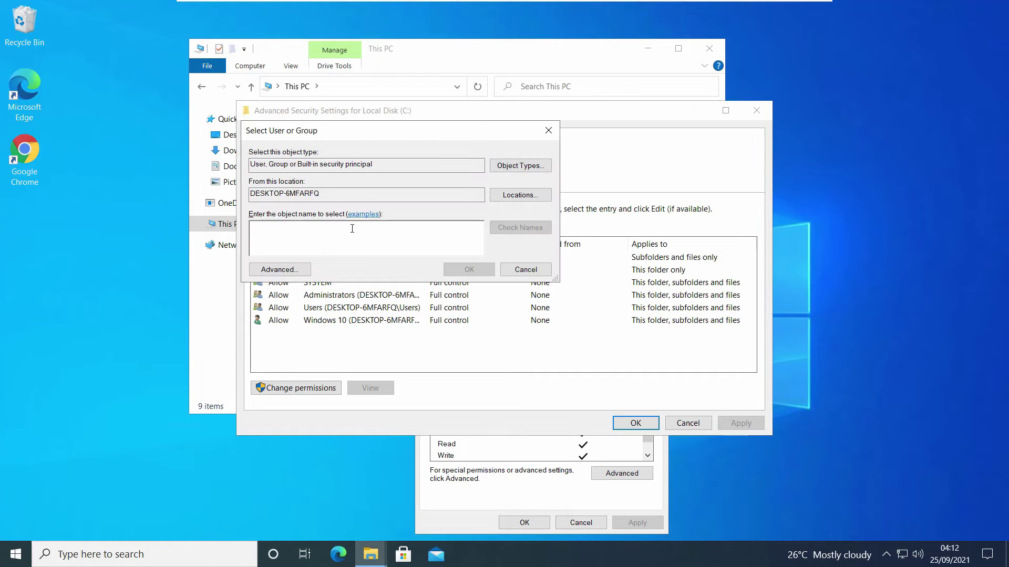
pyautogui.write('itechfever')
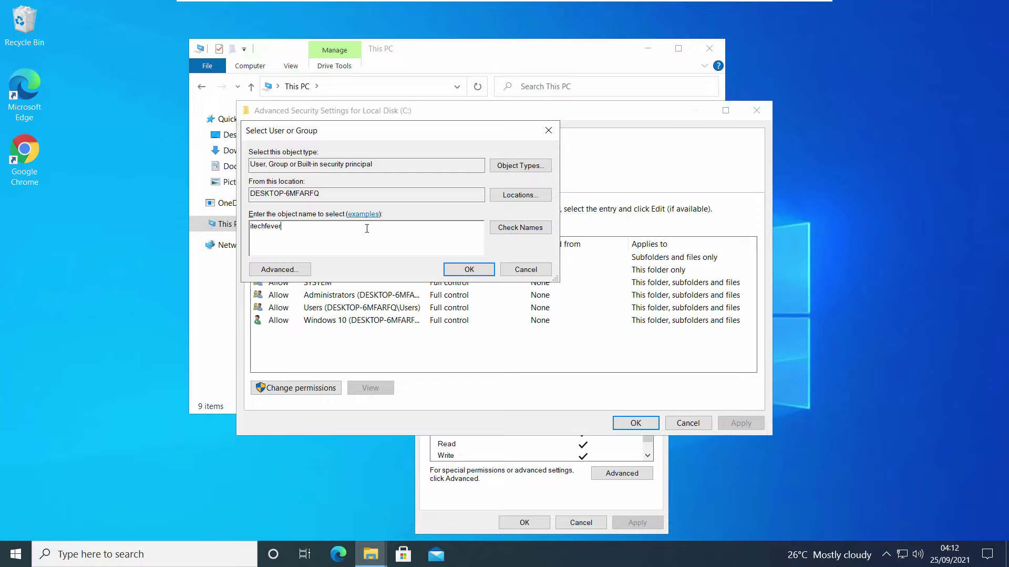
pyautogui.hotkey('alt', 'k')
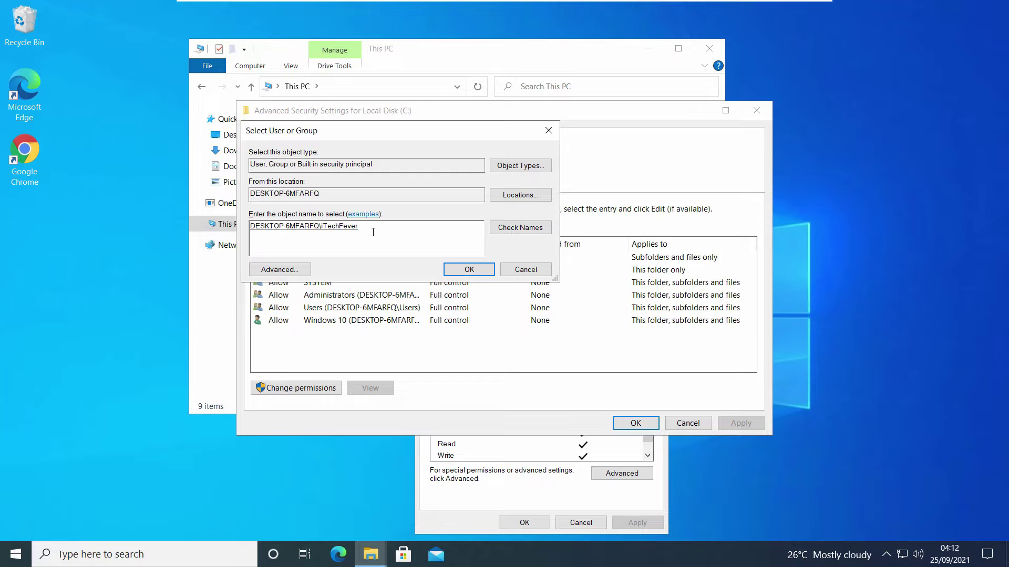
pyautogui.click(293, 271)
# List all users and groups and choose the user's own account as the new owner.
pyautogui.click(573, 275)
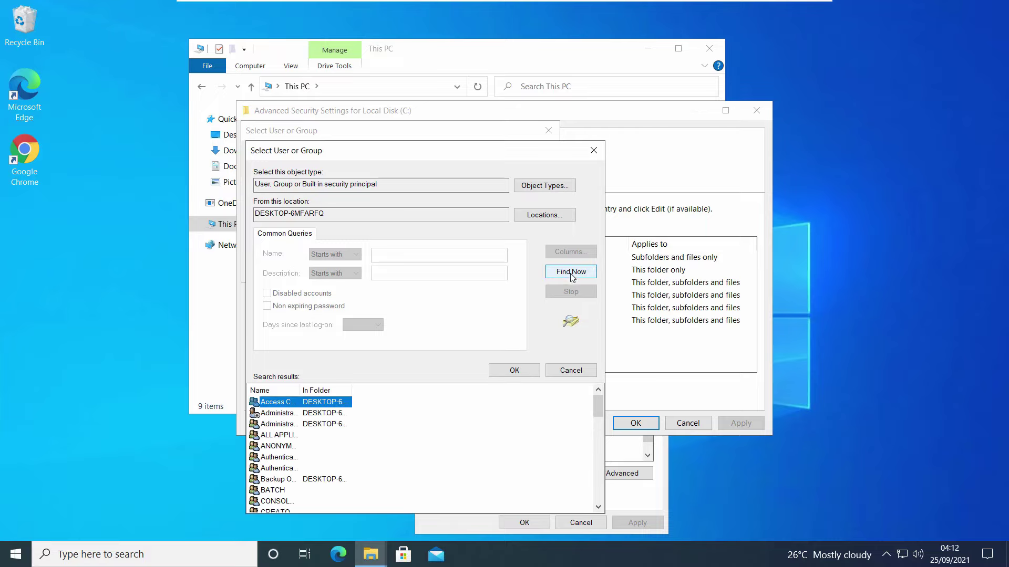
pyautogui.moveTo(599, 406); pyautogui.dragTo(603, 495)
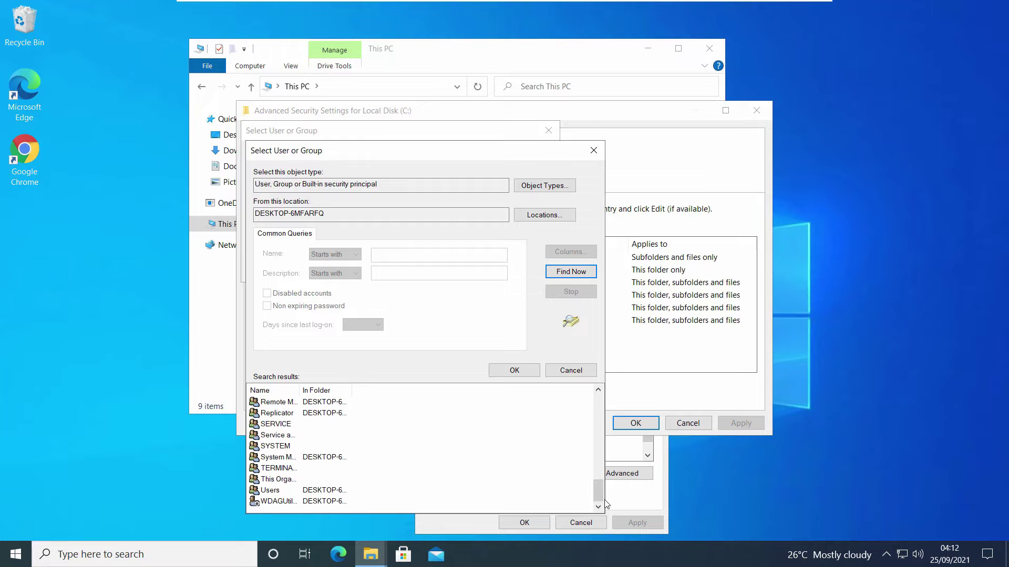
pyautogui.click(312, 492)
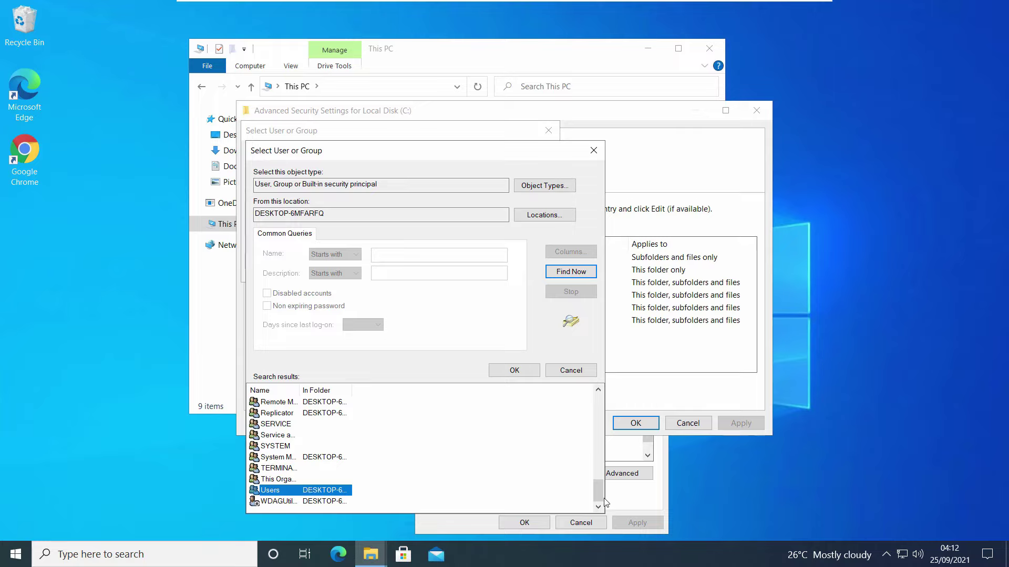
pyautogui.moveTo(595, 496); pyautogui.dragTo(601, 445)
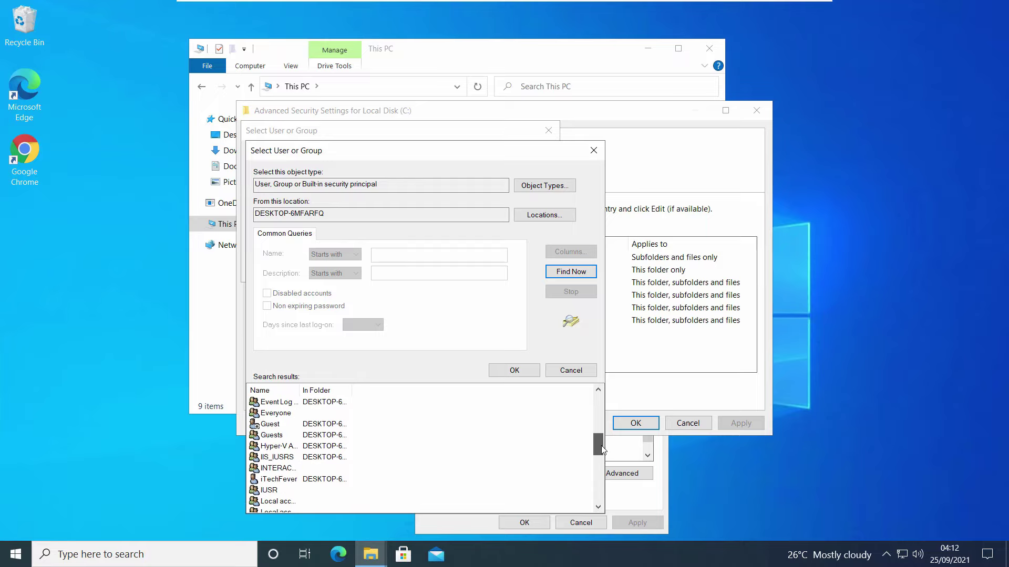
pyautogui.click(298, 415)
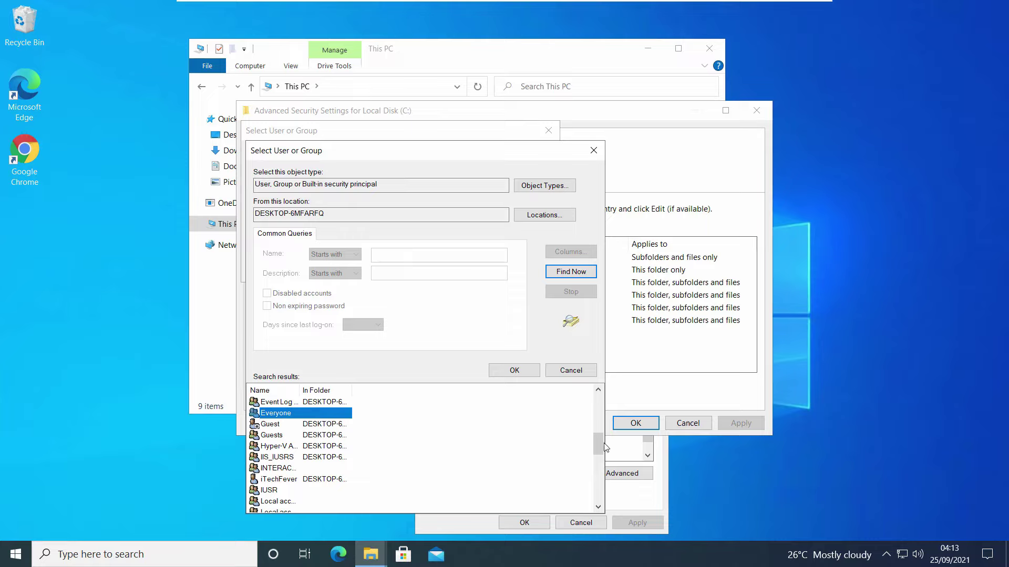
pyautogui.click(332, 479)
pyautogui.click(531, 523)
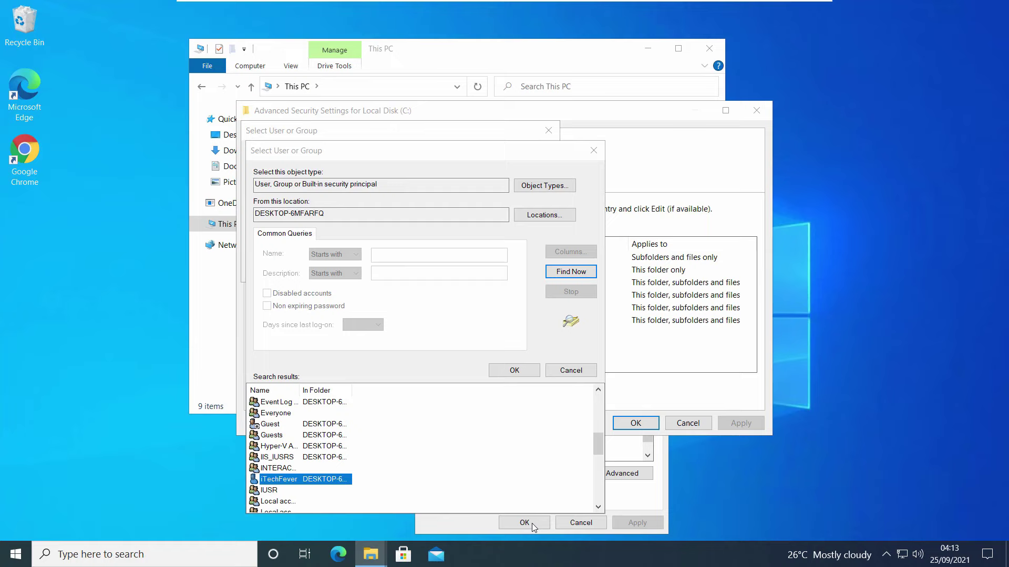
pyautogui.click(513, 370)
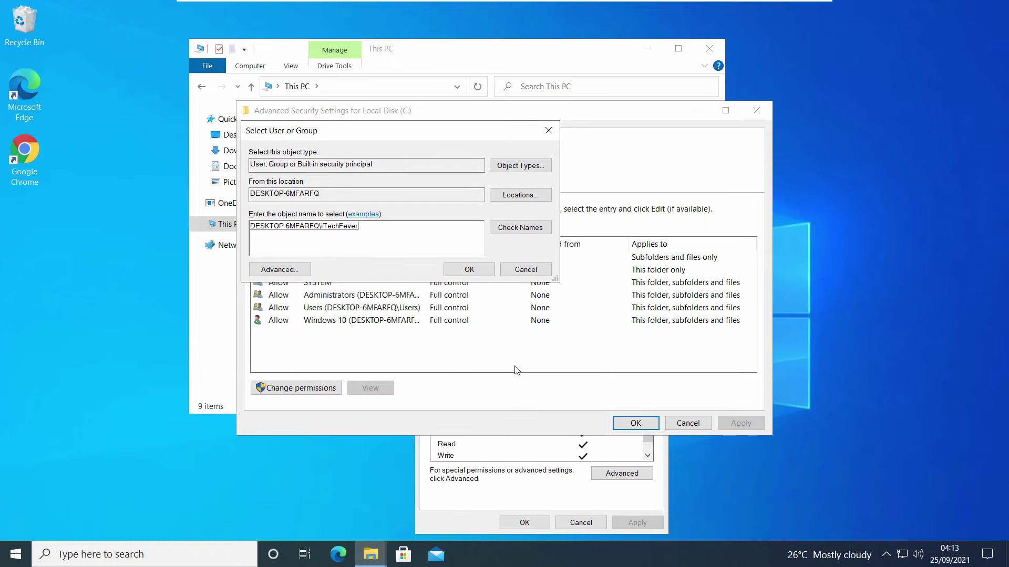
# Set the account as owner, replace owner and child permissions on all subcontainers, and apply.
pyautogui.click(469, 269)
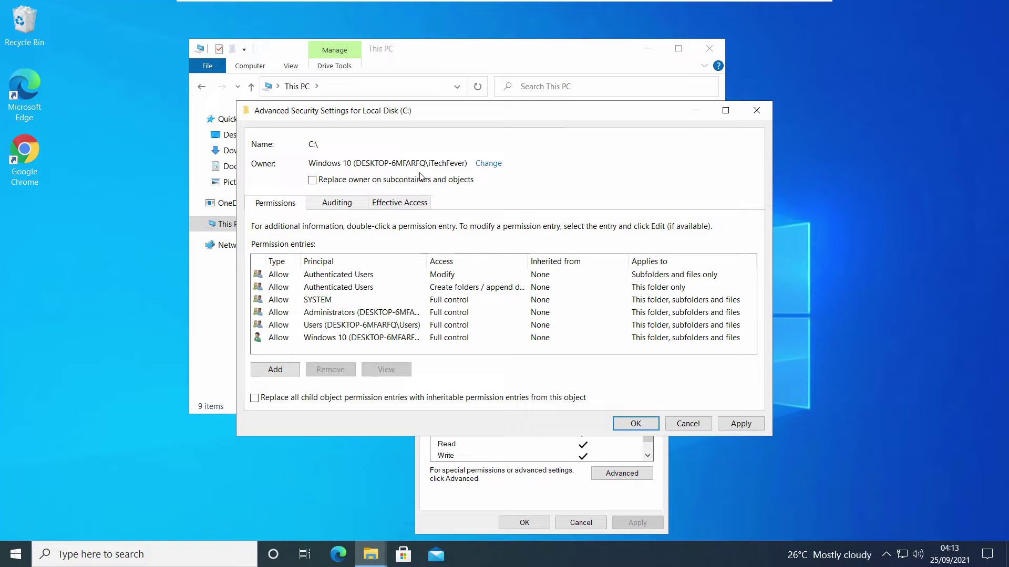
pyautogui.click(312, 180)
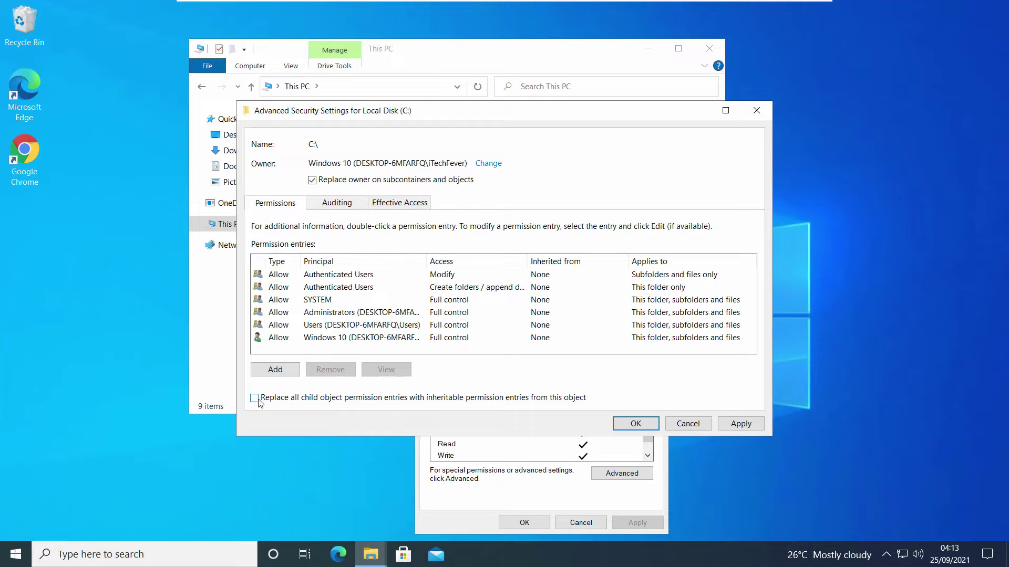
pyautogui.click(740, 424)
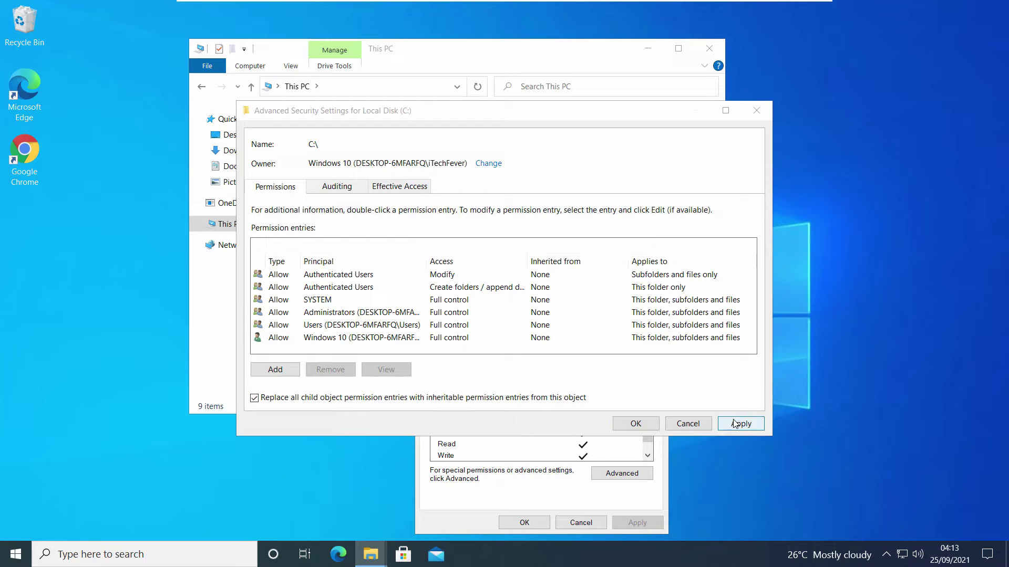
pyautogui.click(551, 340)
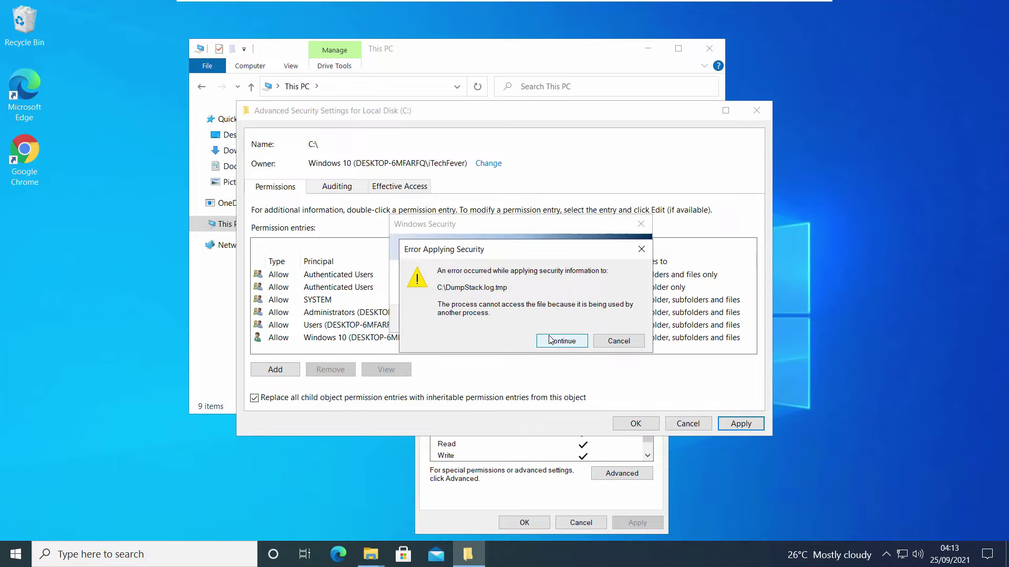
# Continue past the locked-file and Windows Defender access-denied errors during propagation.
pyautogui.click(552, 342)
pyautogui.click(550, 342)
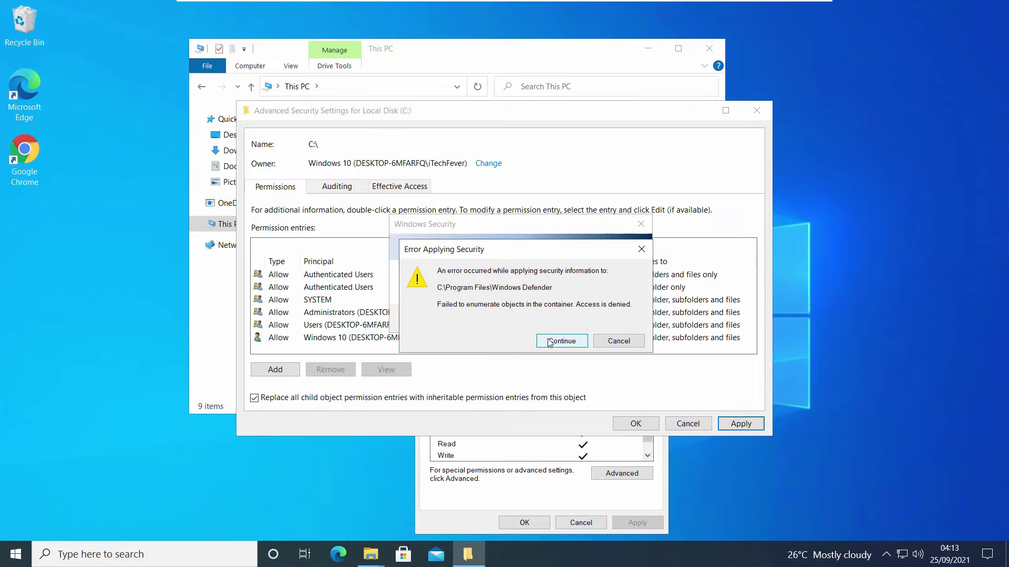
pyautogui.click(550, 343)
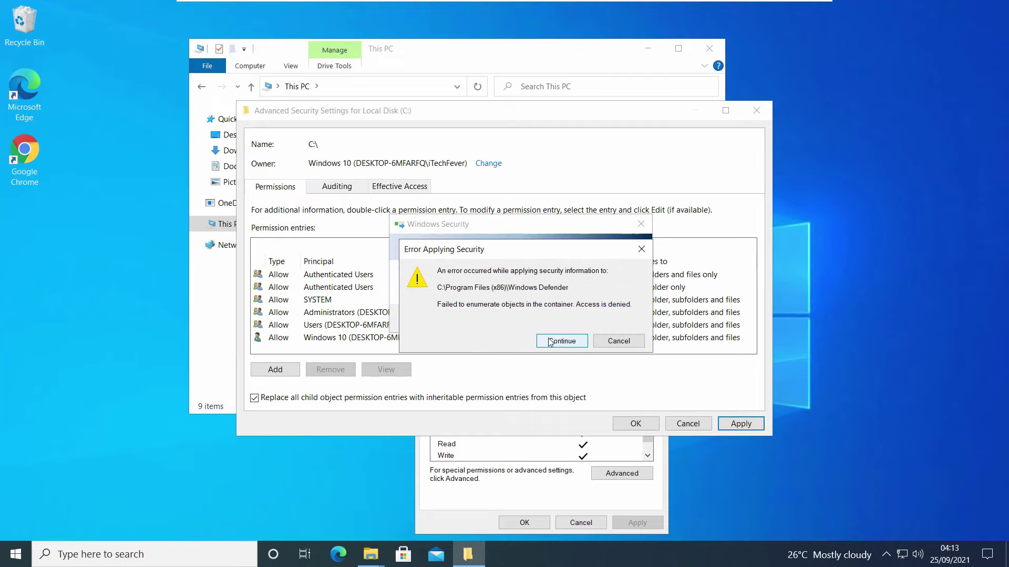
pyautogui.click(550, 342)
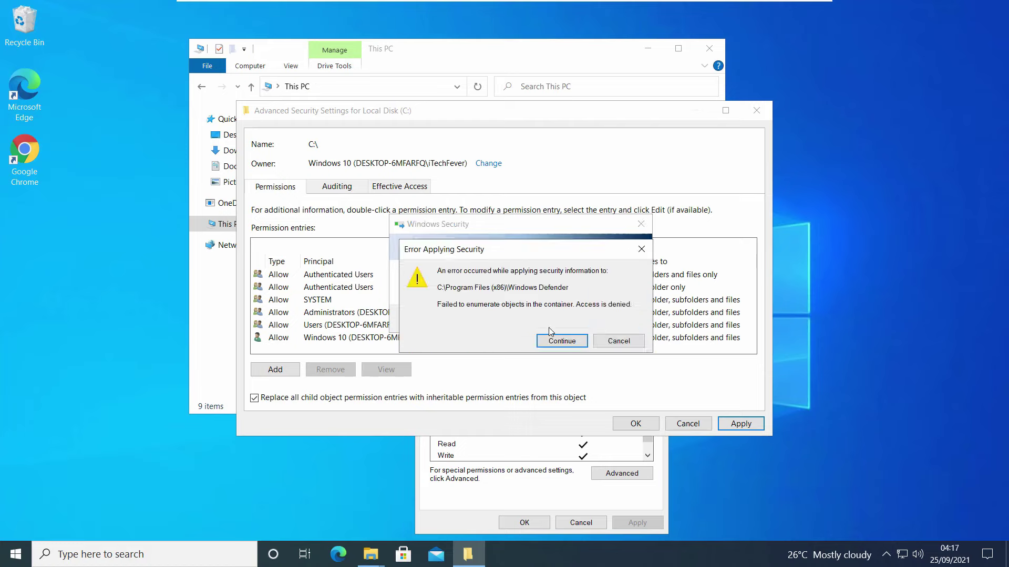
# Skip the access-denied error and acknowledge the ownership notice so C: permissions finish applying.
pyautogui.click(550, 342)
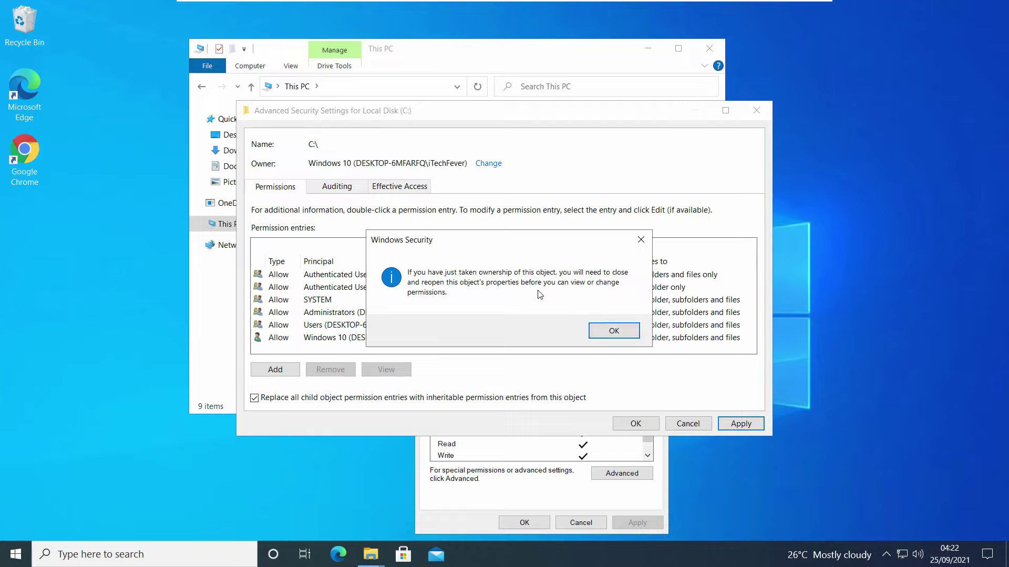
pyautogui.click(612, 329)
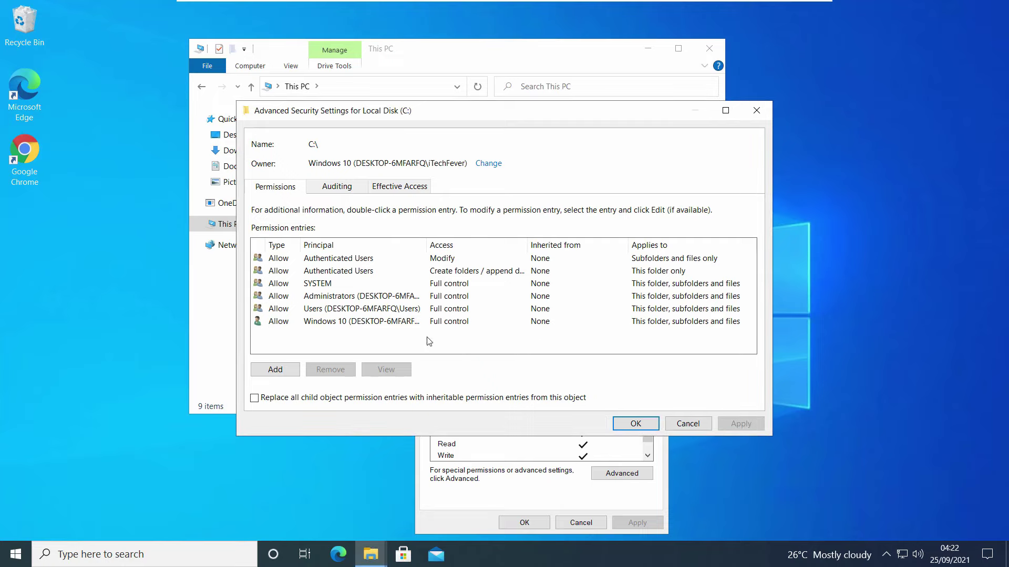
# Review the user account's Full control entry, then close and reopen Advanced Security Settings for C:.
pyautogui.click(365, 326)
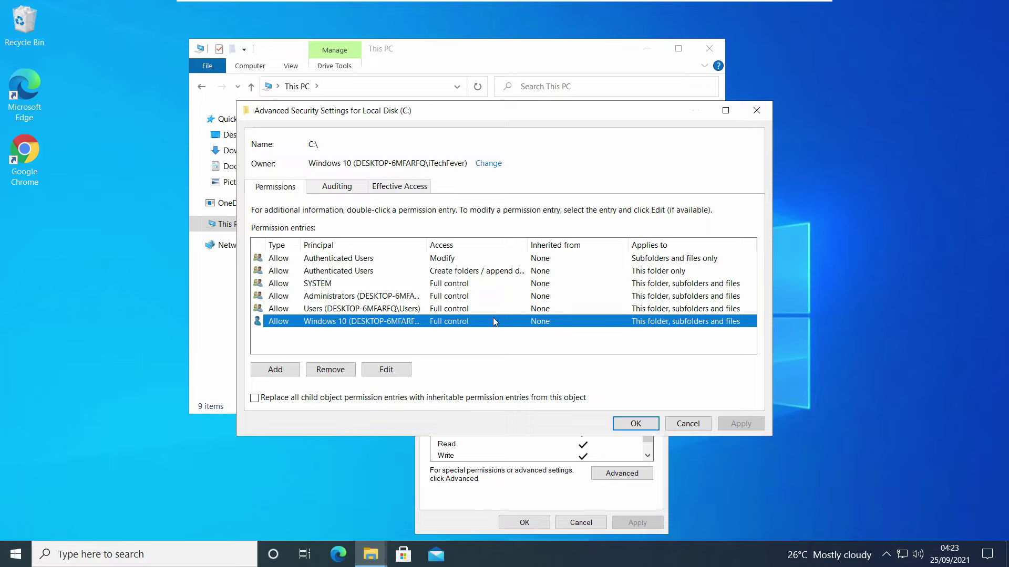
pyautogui.click(628, 427)
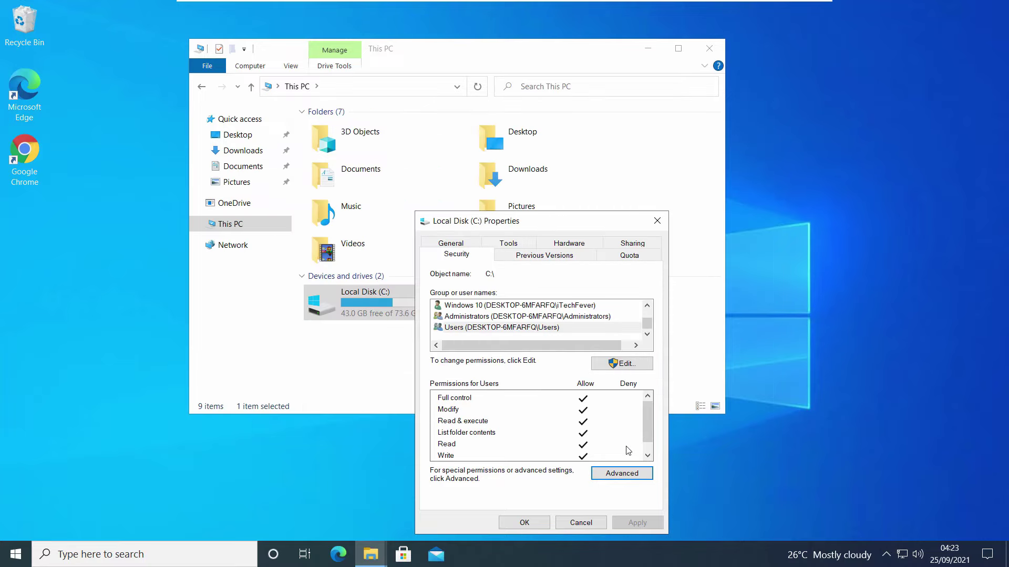
pyautogui.click(629, 474)
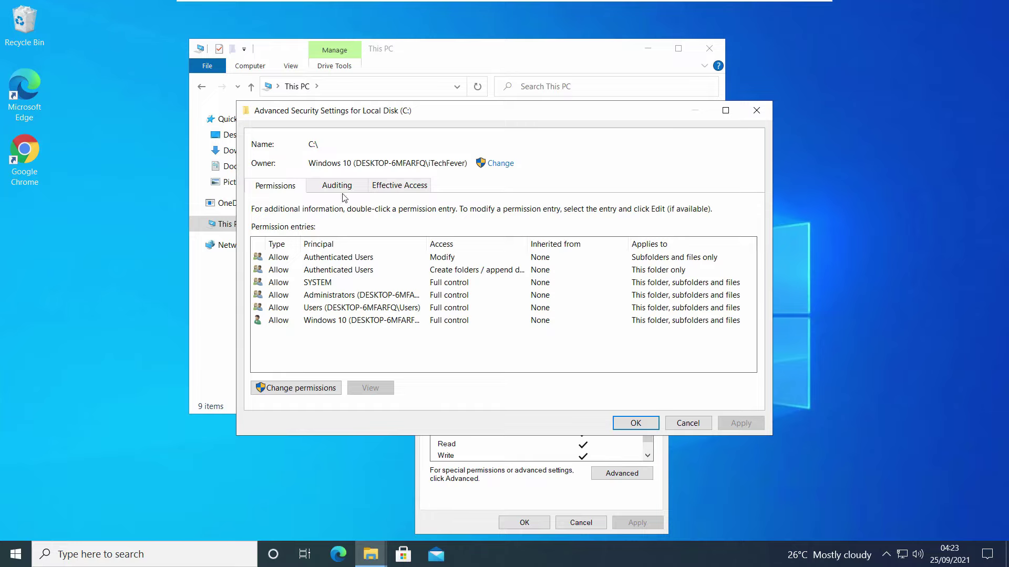
# Open the Auditing tab for C: with administrator rights and start a new auditing entry.
pyautogui.click(338, 187)
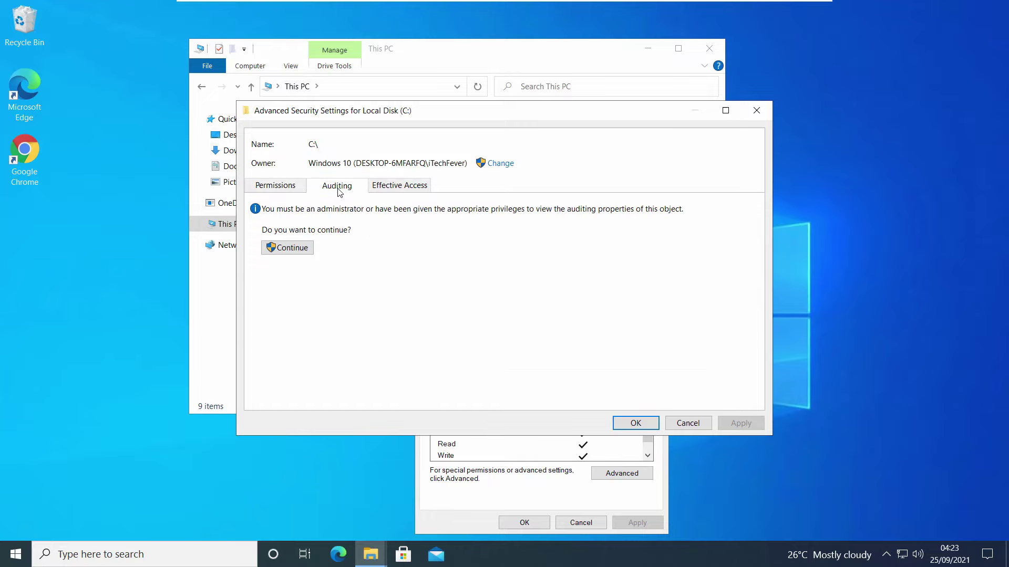
pyautogui.click(287, 249)
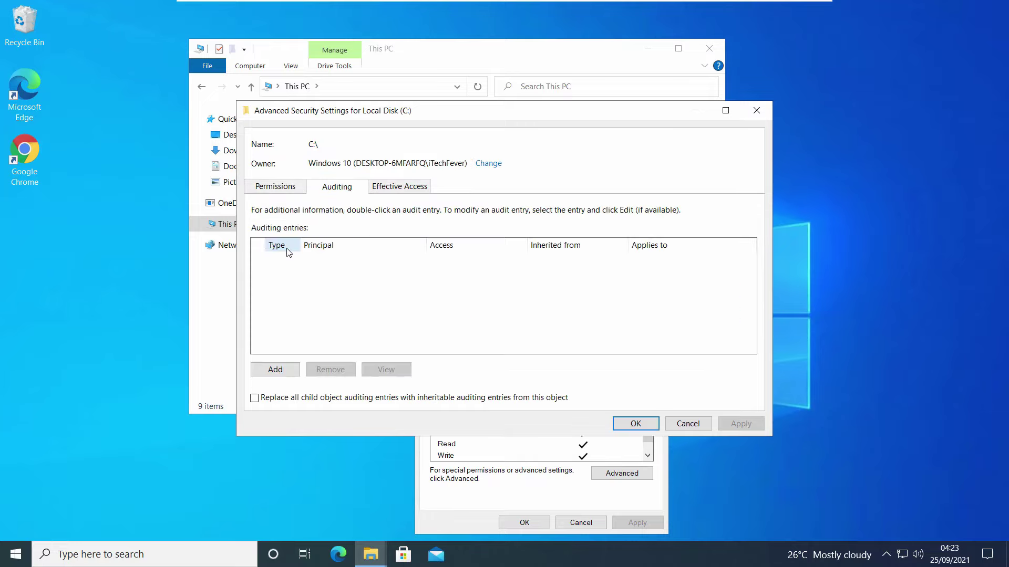
pyautogui.click(275, 370)
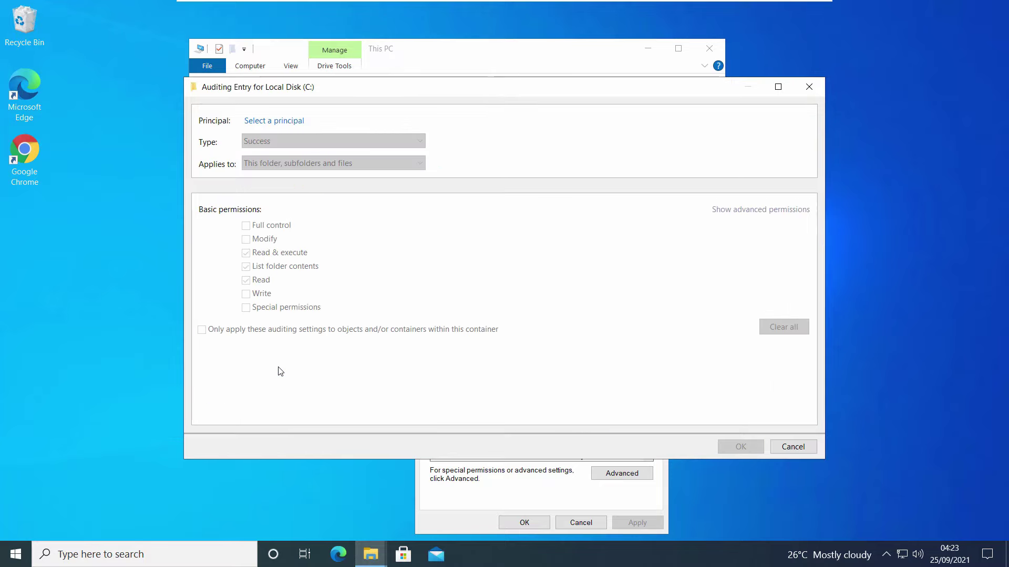
# Search all users and groups and choose the user account as the entry's principal.
pyautogui.click(281, 122)
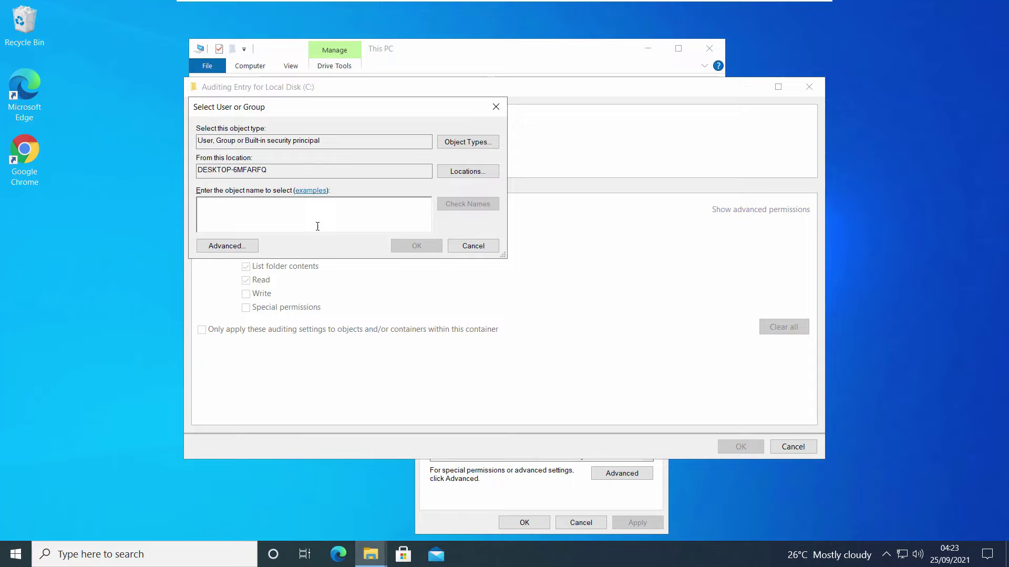
pyautogui.click(241, 248)
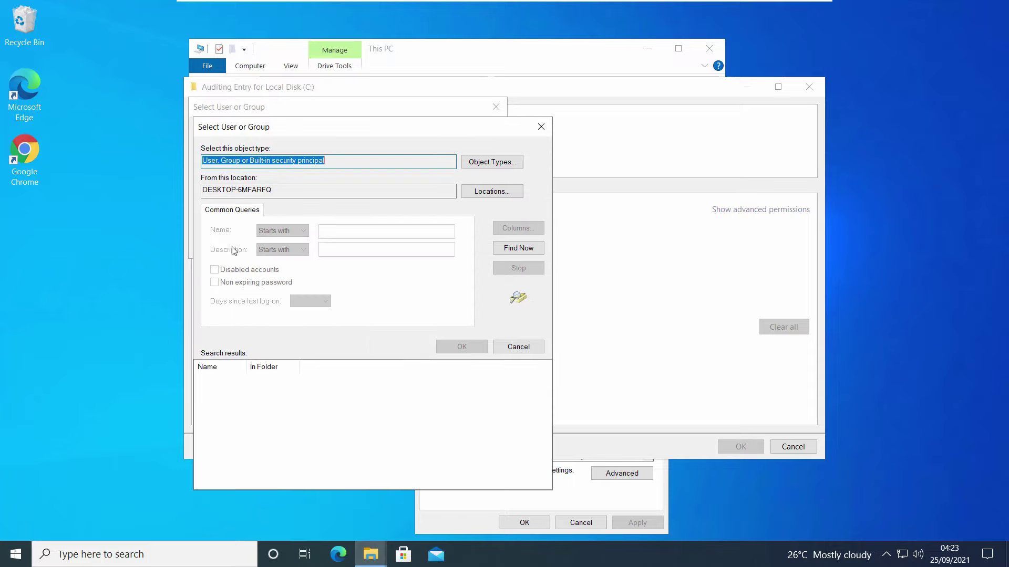
pyautogui.click(508, 251)
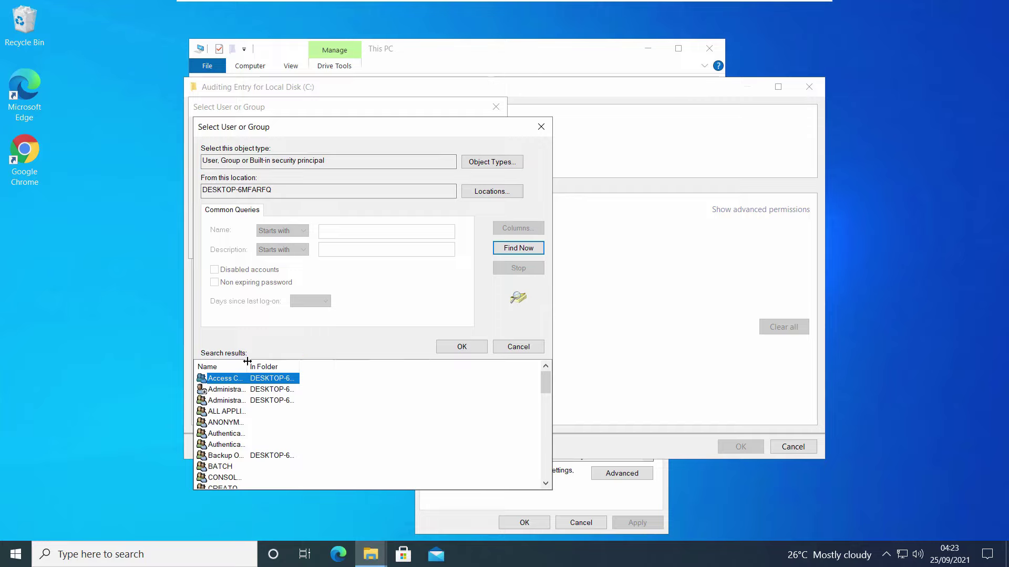
pyautogui.moveTo(247, 367); pyautogui.dragTo(353, 366)
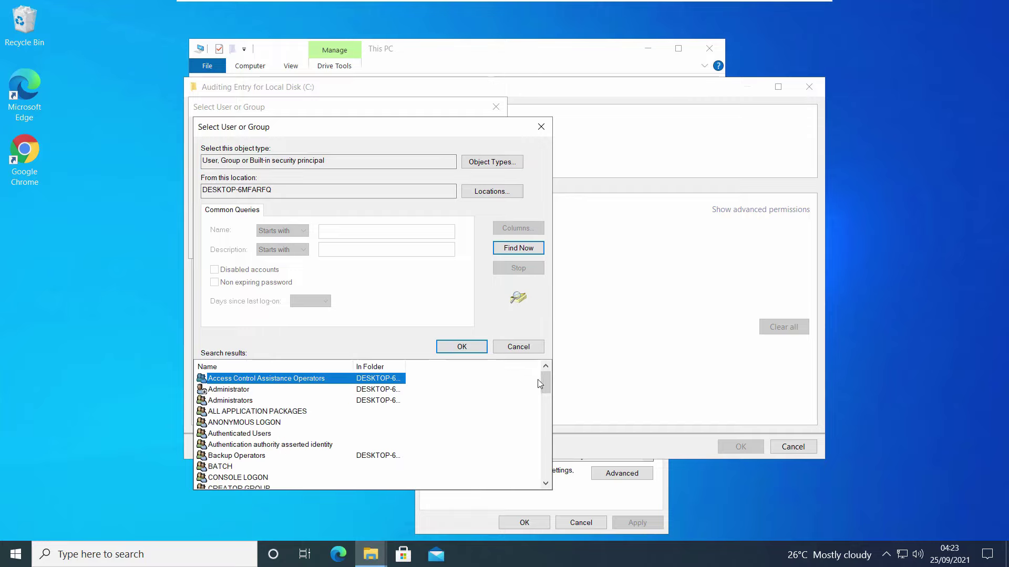
pyautogui.moveTo(546, 383); pyautogui.dragTo(540, 435)
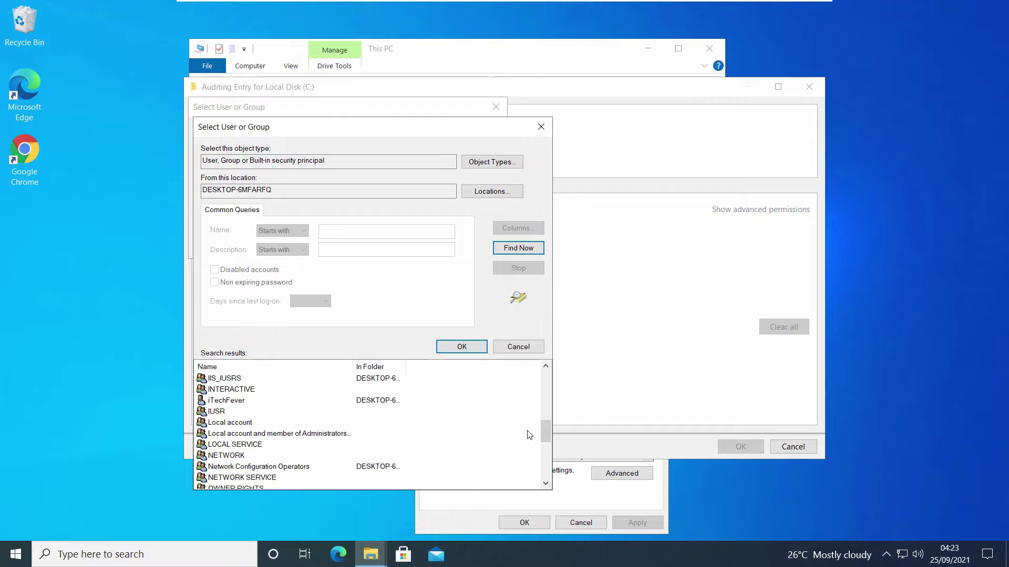
pyautogui.click(239, 403)
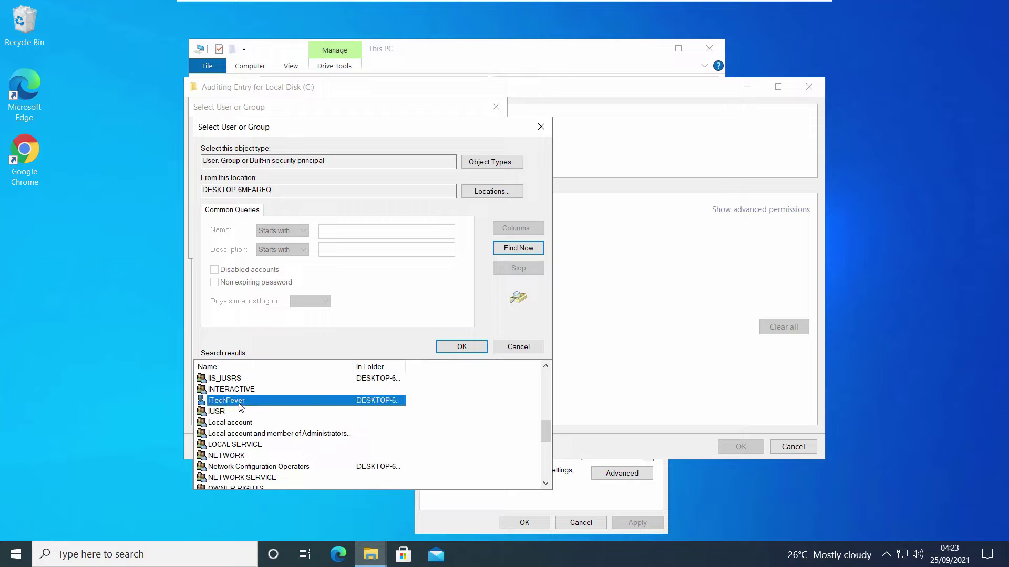
pyautogui.click(465, 348)
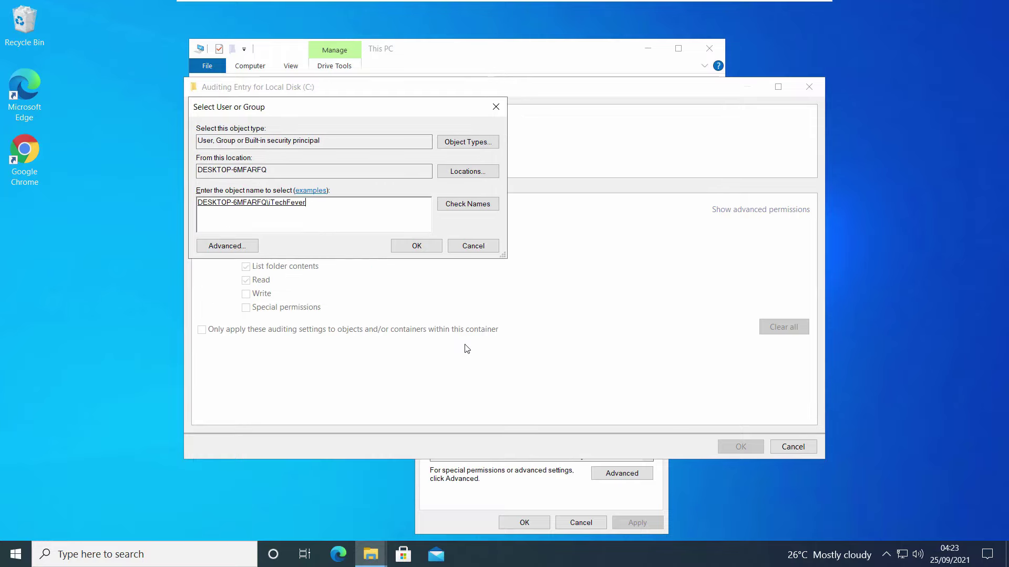
# Save a Success-type Full control auditing entry for the user account on C: and apply it.
pyautogui.click(424, 246)
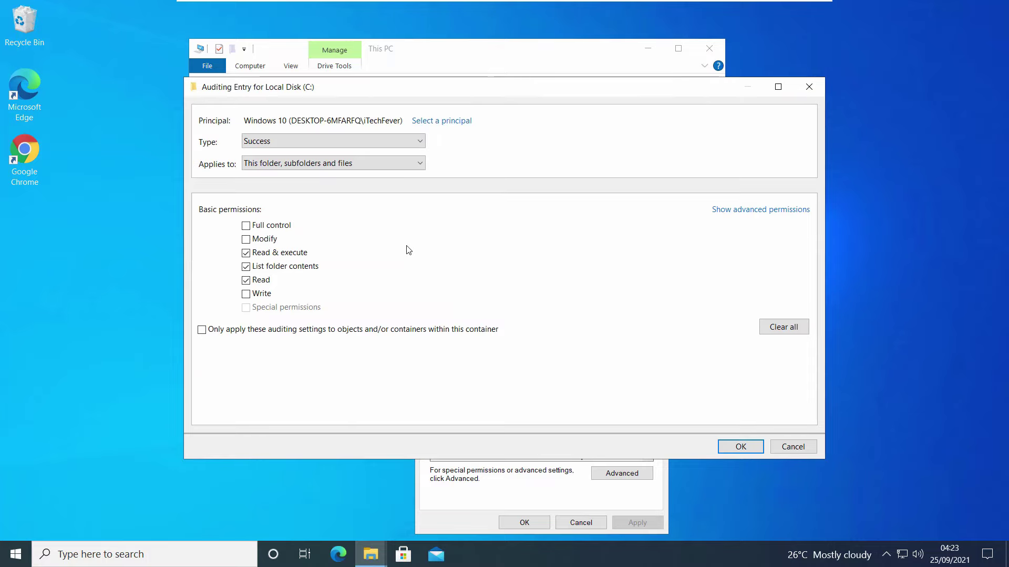
pyautogui.click(246, 226)
pyautogui.click(302, 165)
pyautogui.click(303, 165)
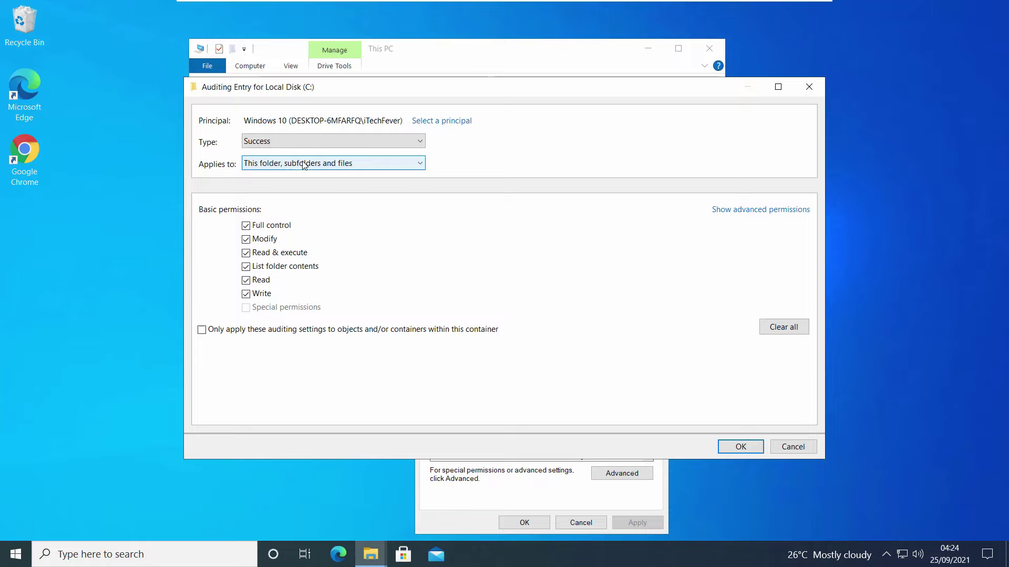
pyautogui.click(321, 141)
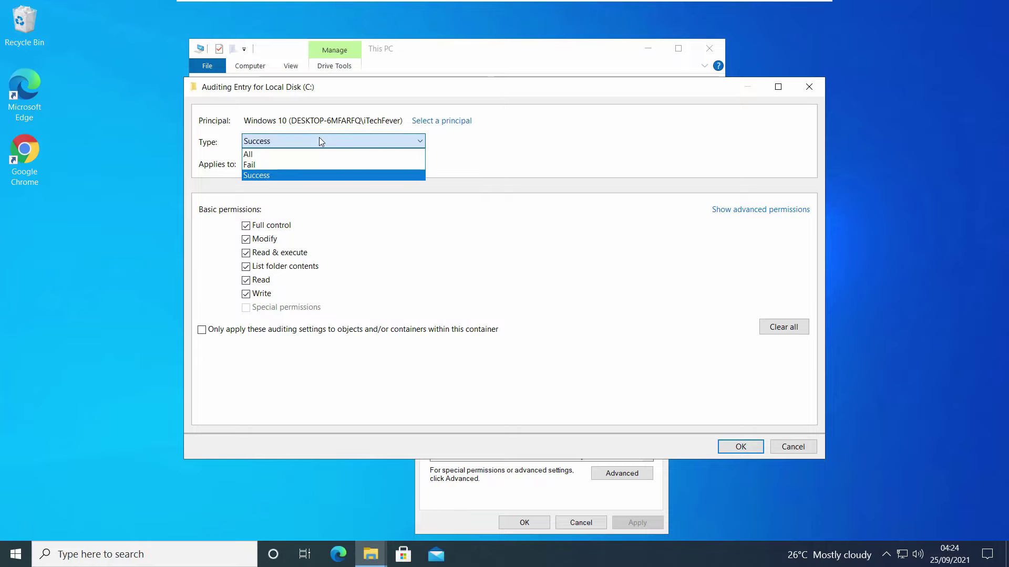
pyautogui.click(319, 139)
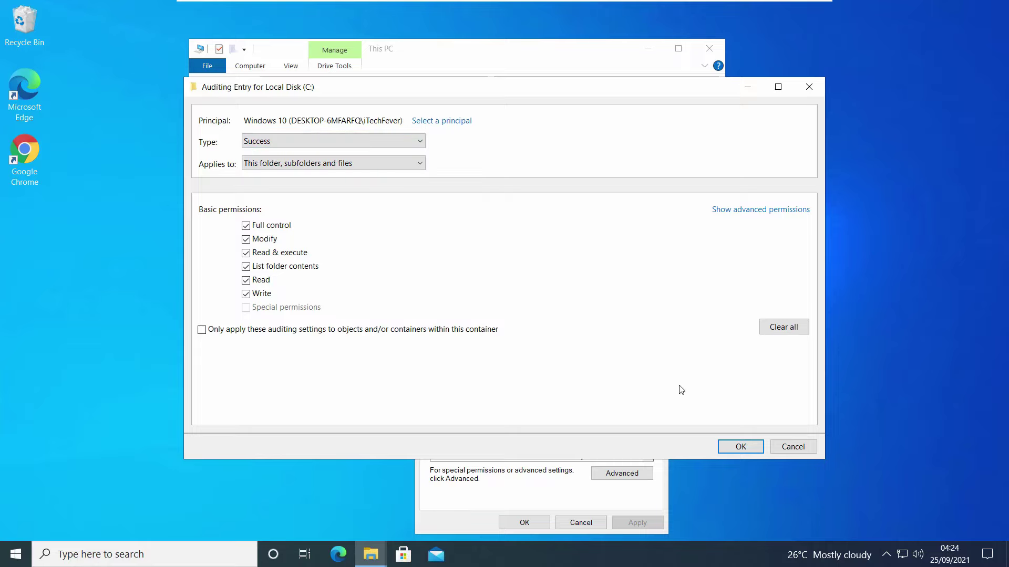
pyautogui.click(742, 447)
pyautogui.click(739, 426)
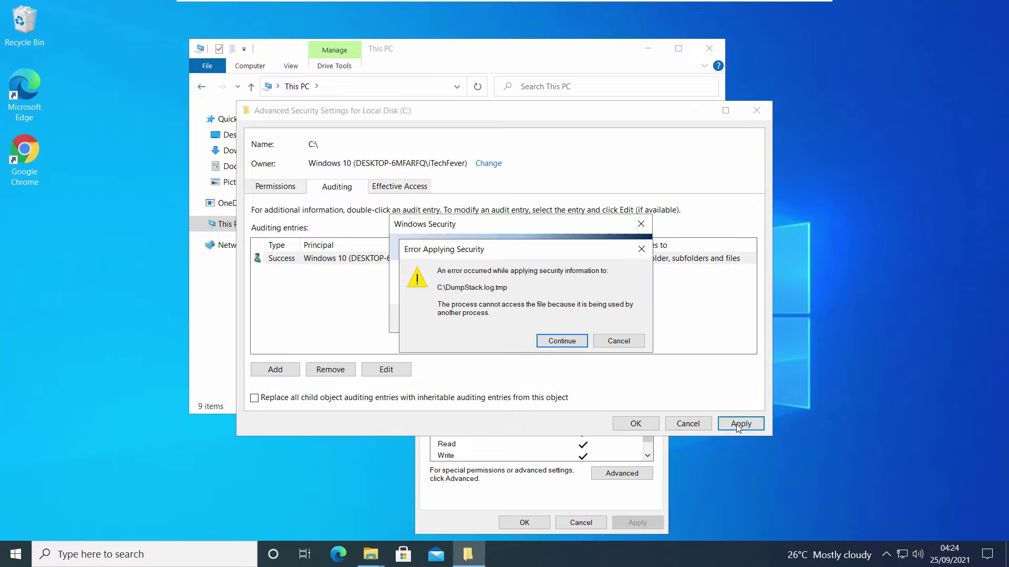
# Continue past the DumpStack.log.tmp and pagefile.sys in-use errors and return to Advanced Security Settings.
pyautogui.click(552, 342)
pyautogui.click(553, 342)
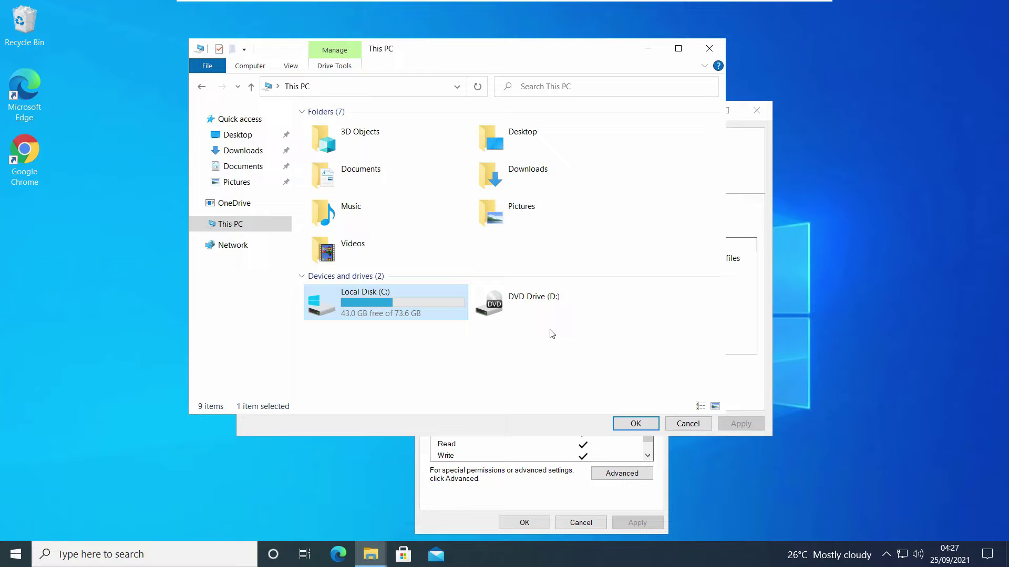
pyautogui.click(582, 425)
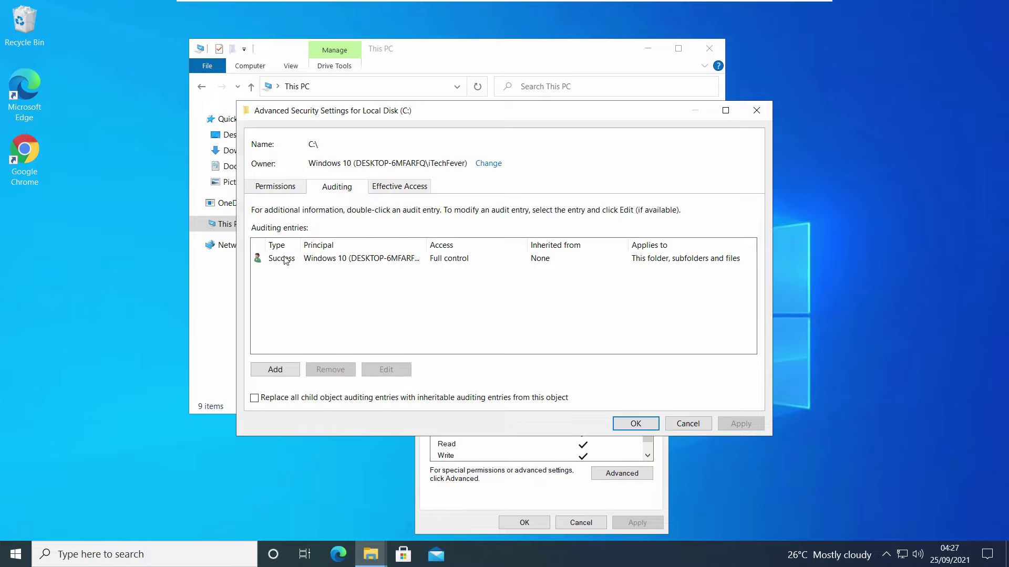
# Check the user account's effective access on C:, confirming Full control and every permission.
pyautogui.click(404, 188)
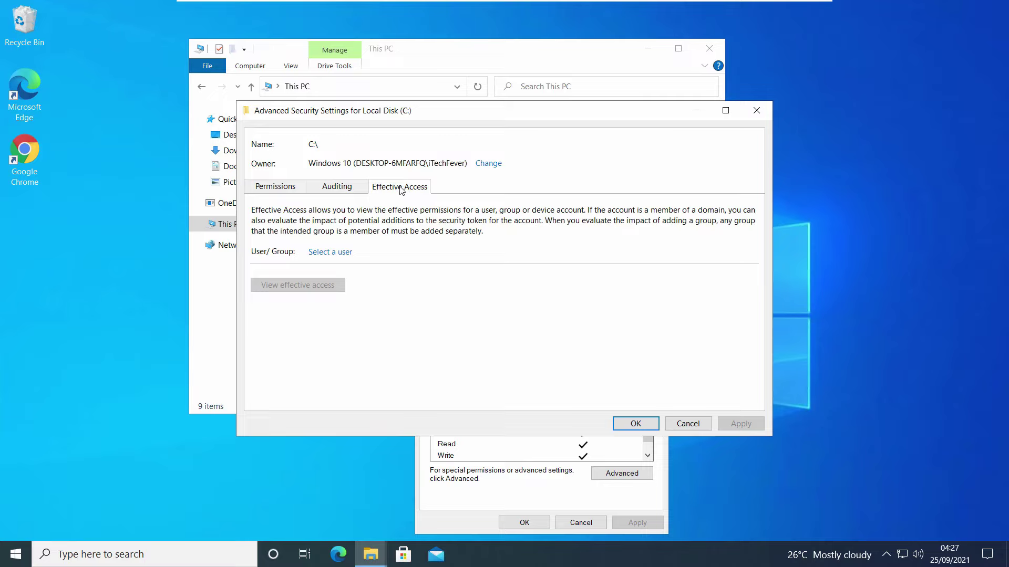
pyautogui.click(336, 253)
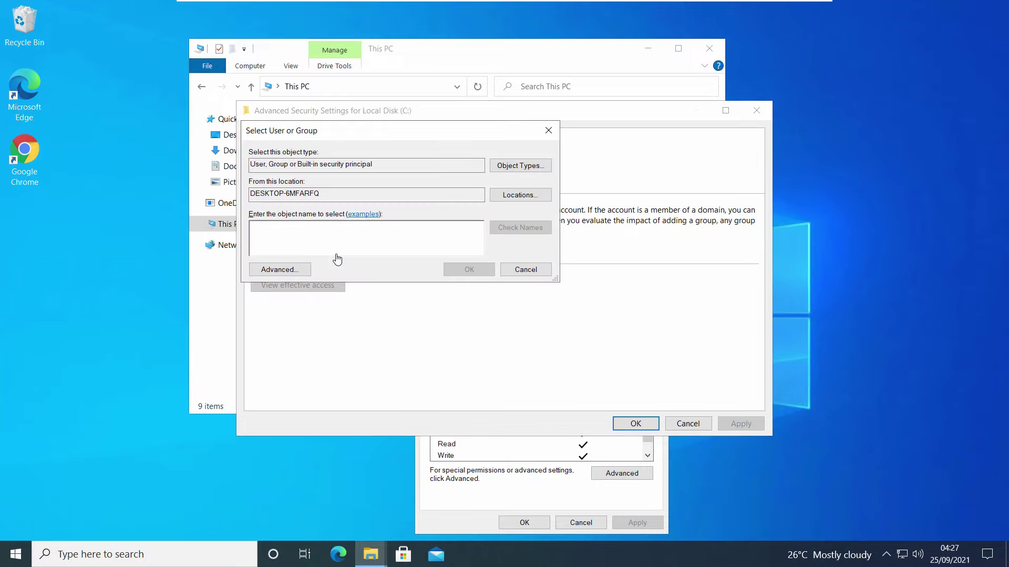
pyautogui.write('itechfever')
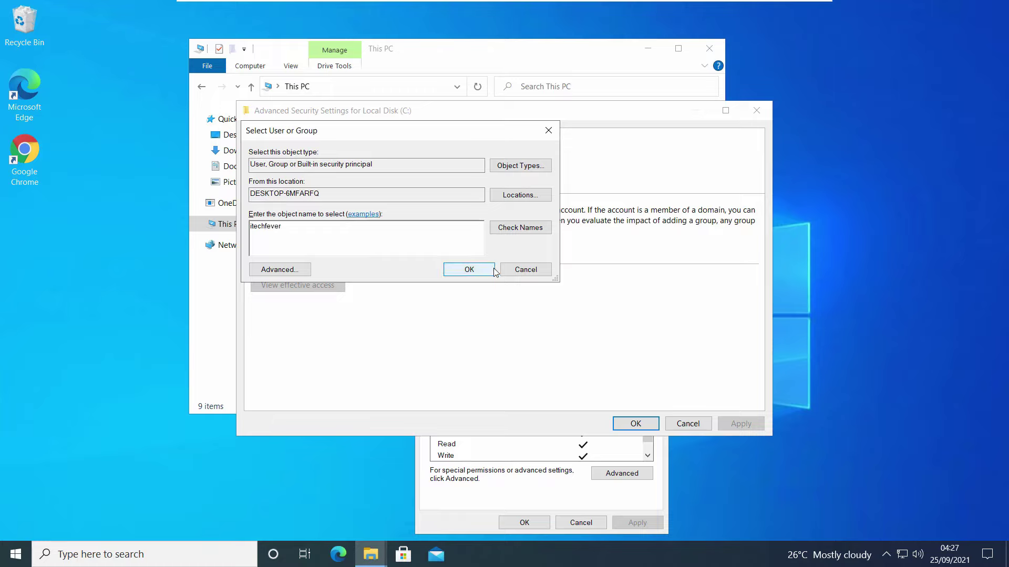
pyautogui.click(524, 232)
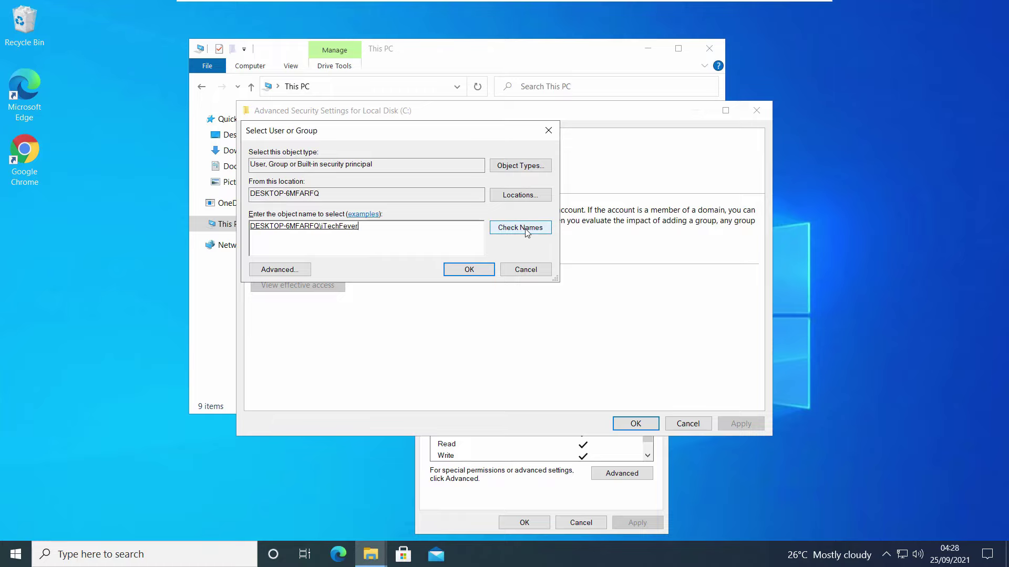
pyautogui.click(467, 269)
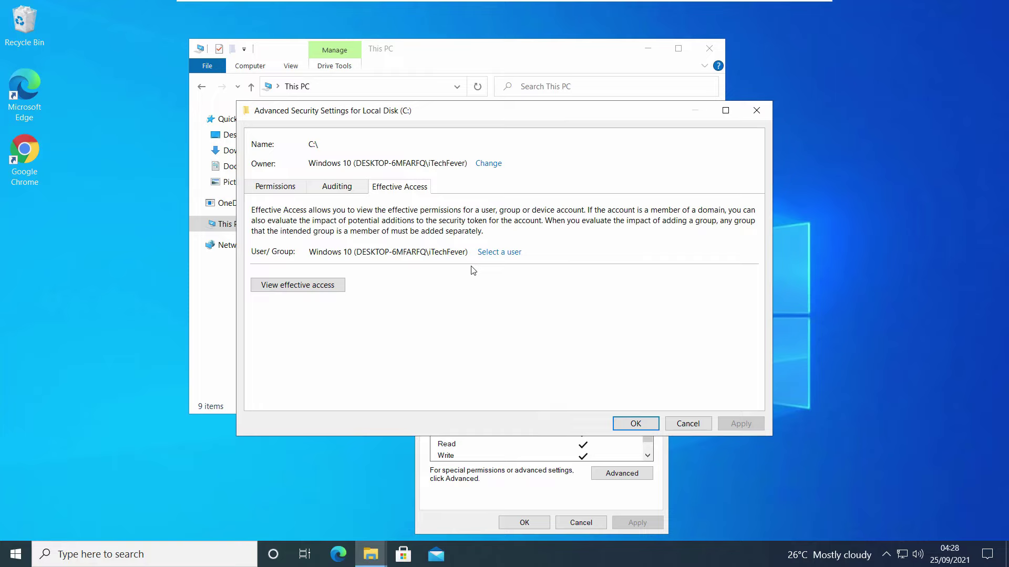
pyautogui.click(313, 286)
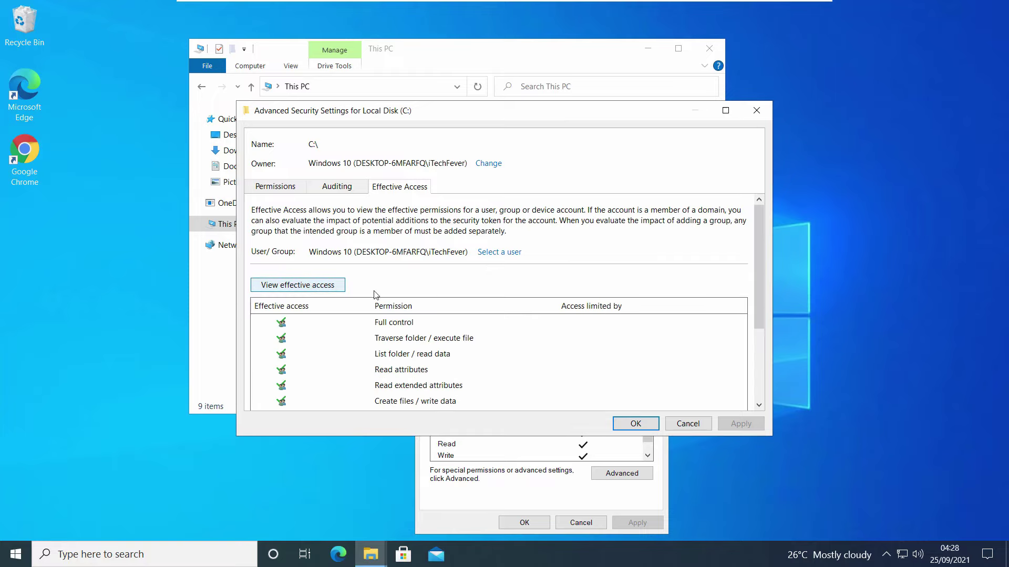
pyautogui.scroll(-1, 442, 291)
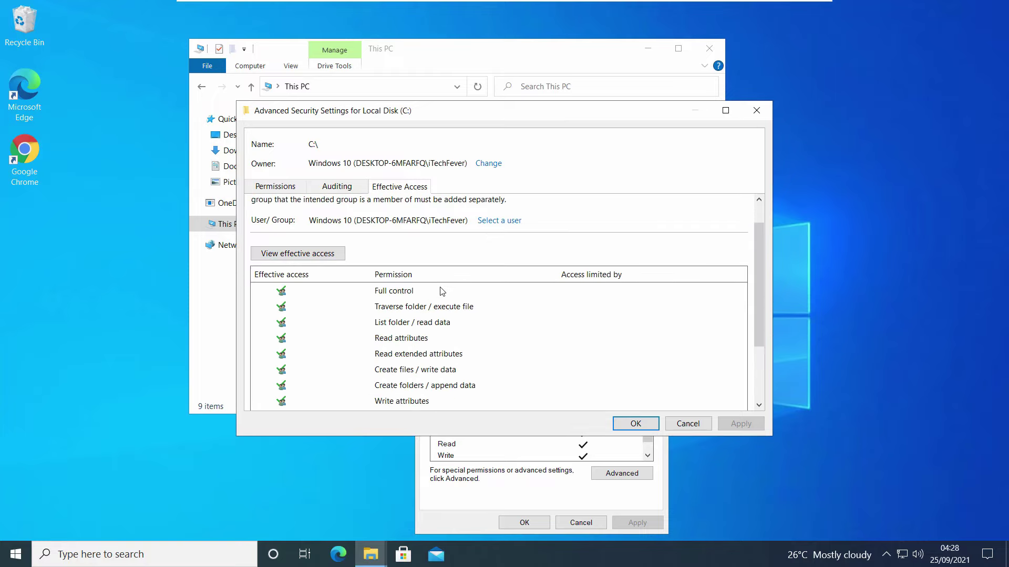
pyautogui.scroll(-3, 442, 292)
pyautogui.scroll(4, 441, 290)
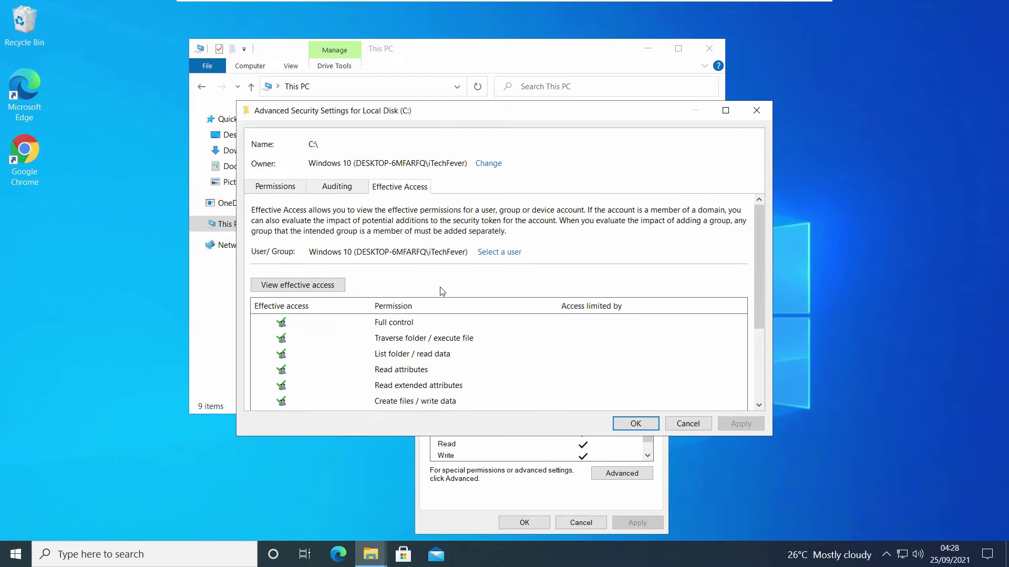
# Close Advanced Security Settings and bring up the editable Permissions for Local Disk (C:).
pyautogui.click(646, 426)
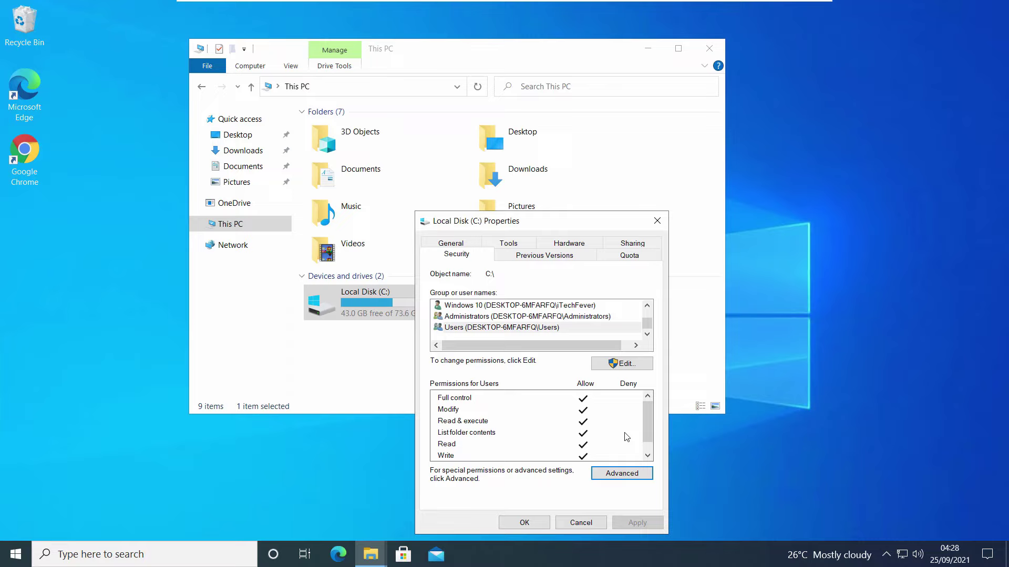
pyautogui.click(616, 367)
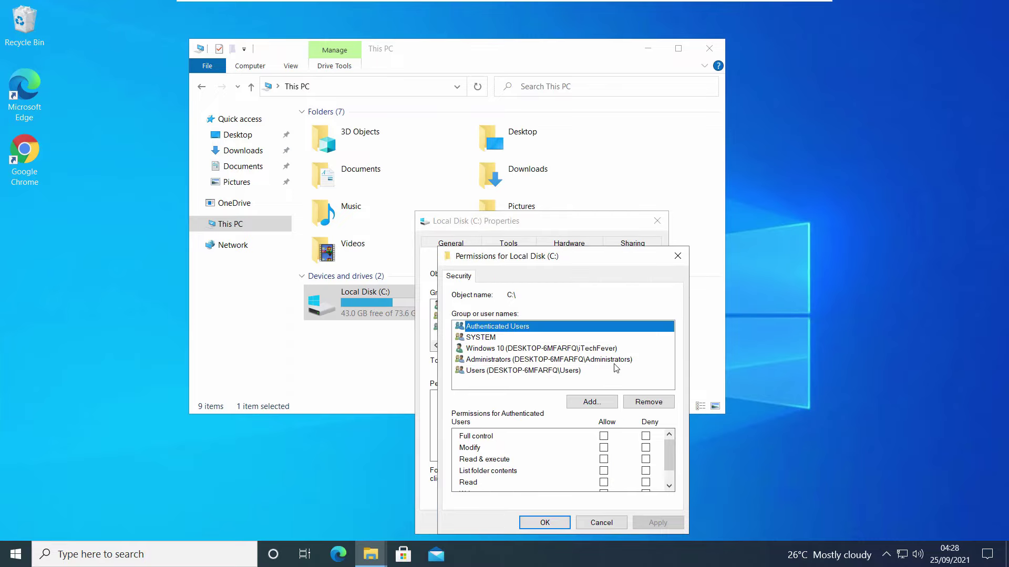
# Add the user account to C:'s permission list with Full control allowed and confirm.
pyautogui.click(603, 404)
pyautogui.write('itechfever')
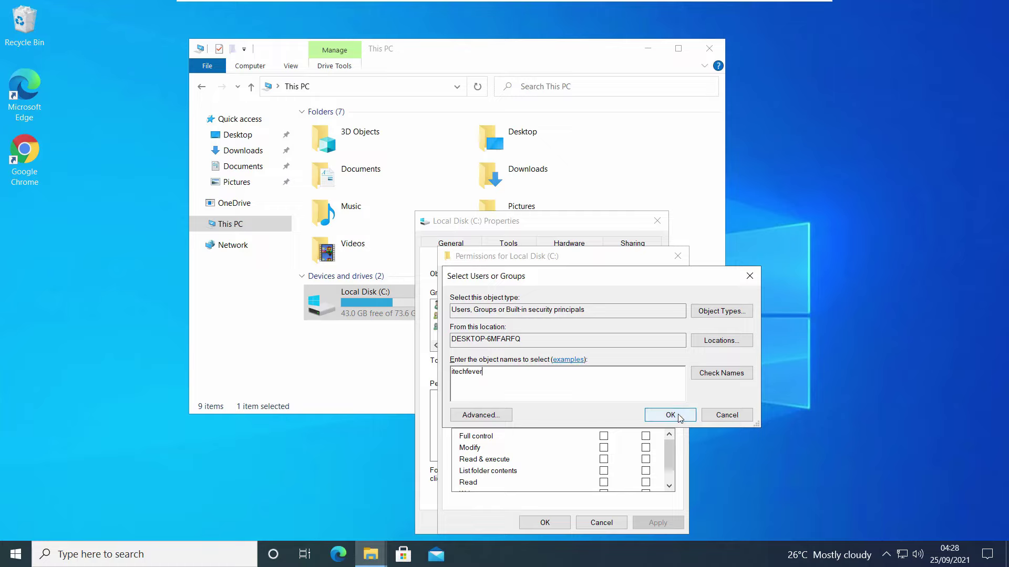
pyautogui.click(705, 374)
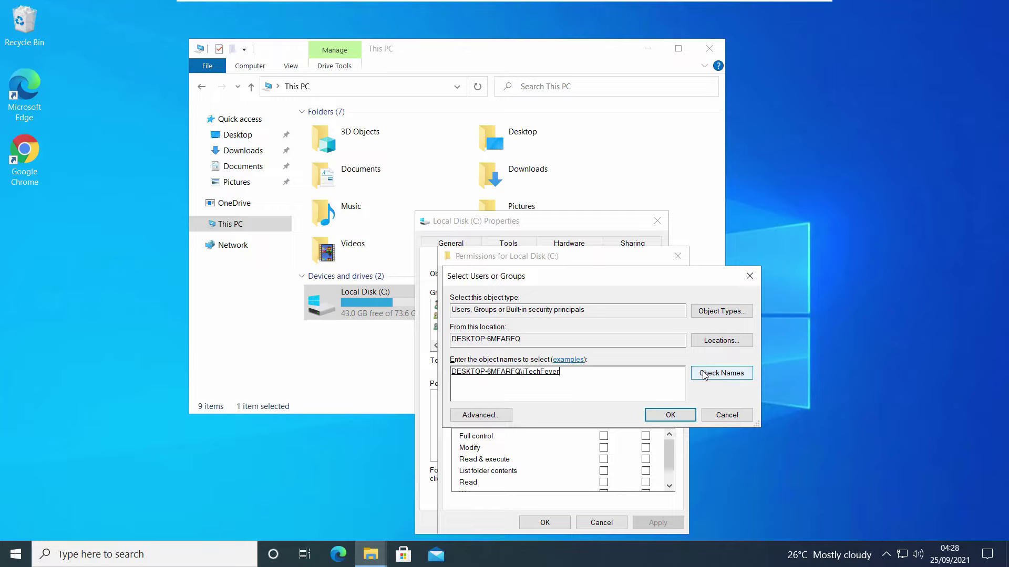
pyautogui.click(682, 415)
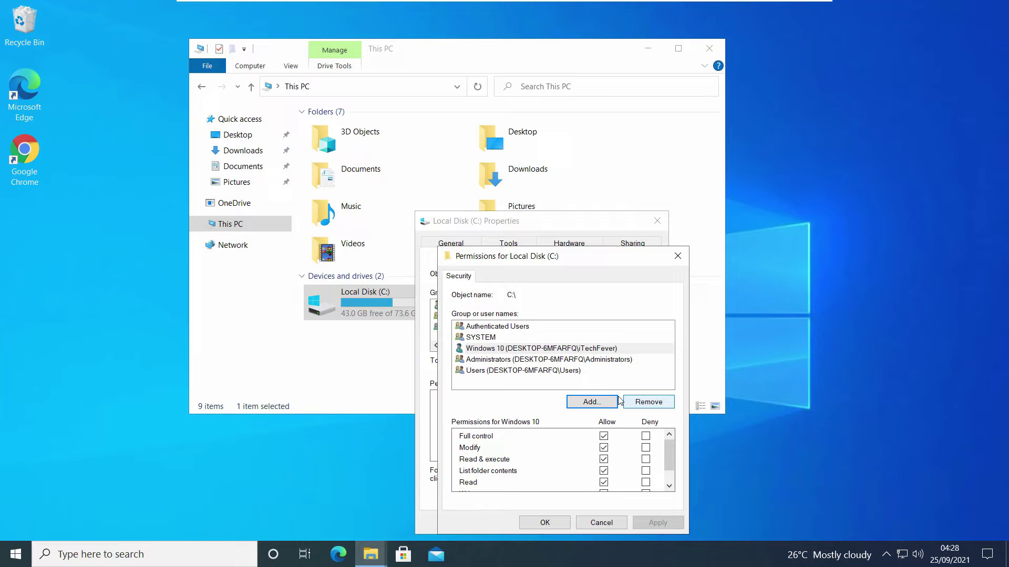
pyautogui.click(519, 350)
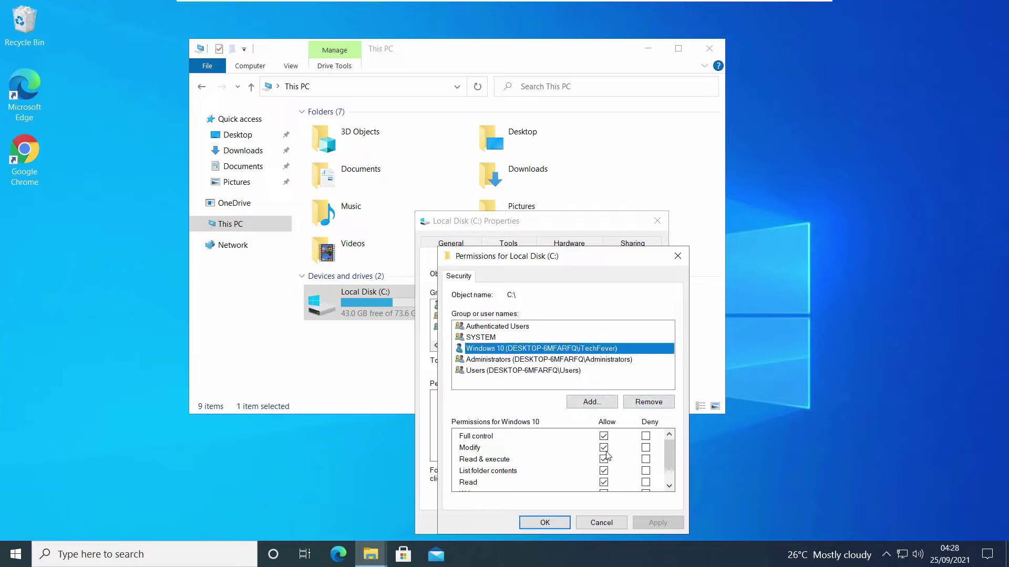
pyautogui.scroll(-1, 609, 481)
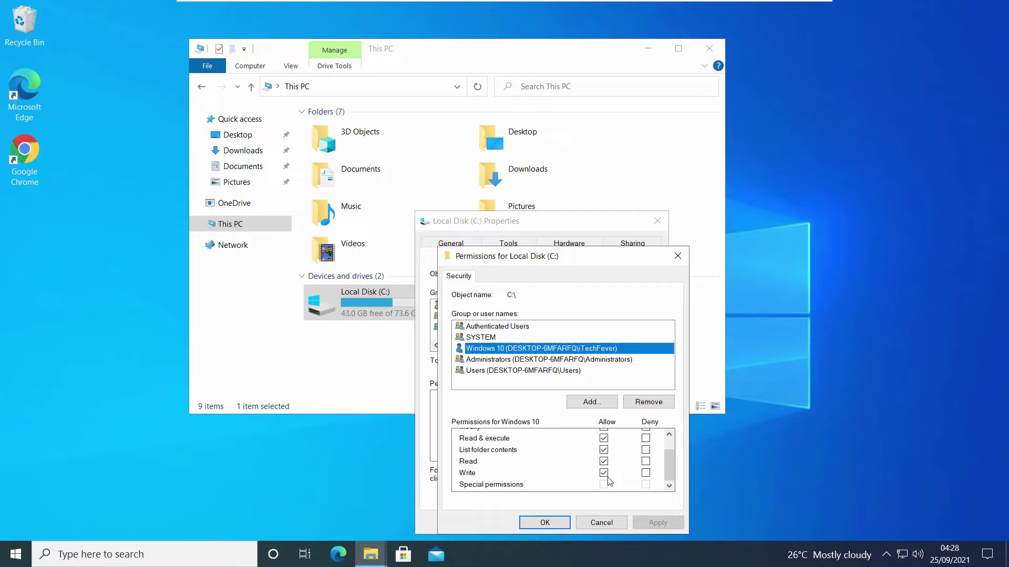
pyautogui.scroll(1, 608, 481)
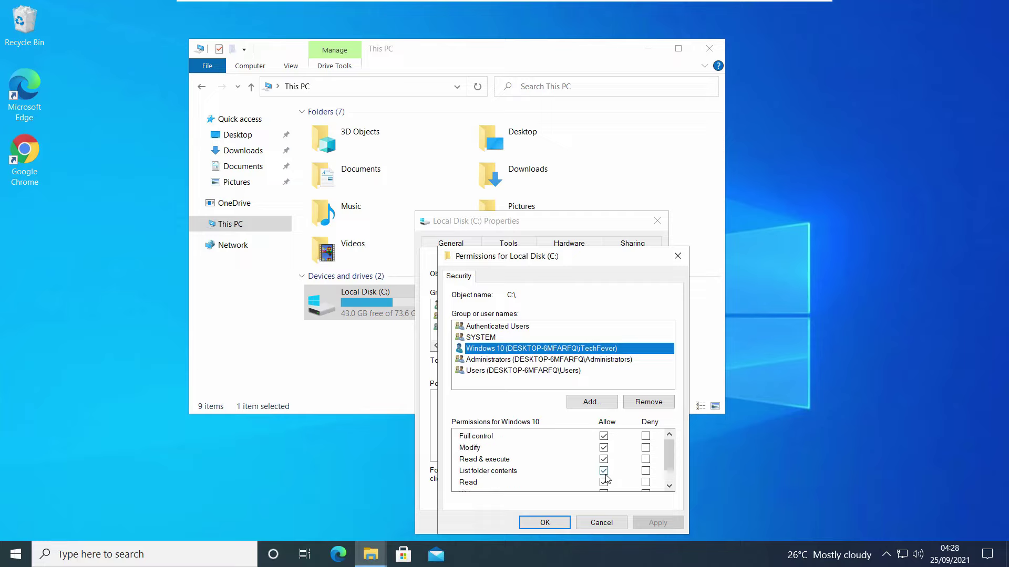
pyautogui.click(541, 523)
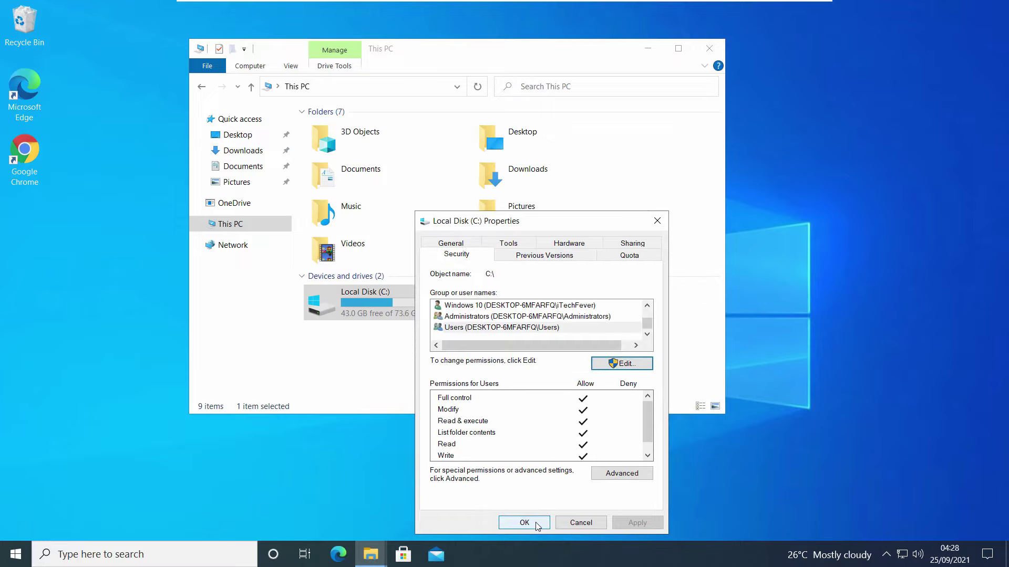
# Close the drive properties and browse to C:\Windows\System32, scrolling down to PkgMgr.
pyautogui.click(537, 525)
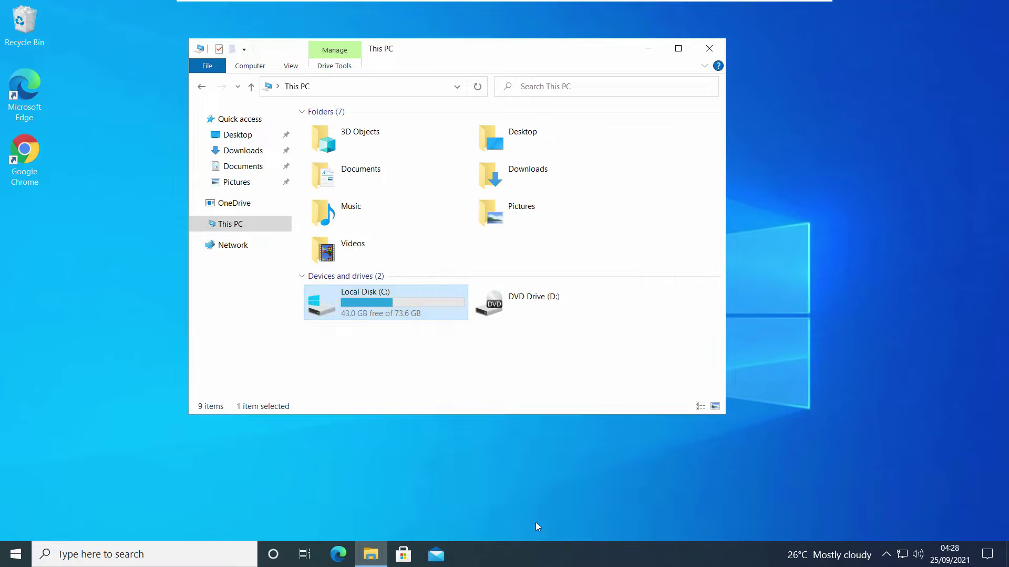
pyautogui.doubleClick(395, 311)
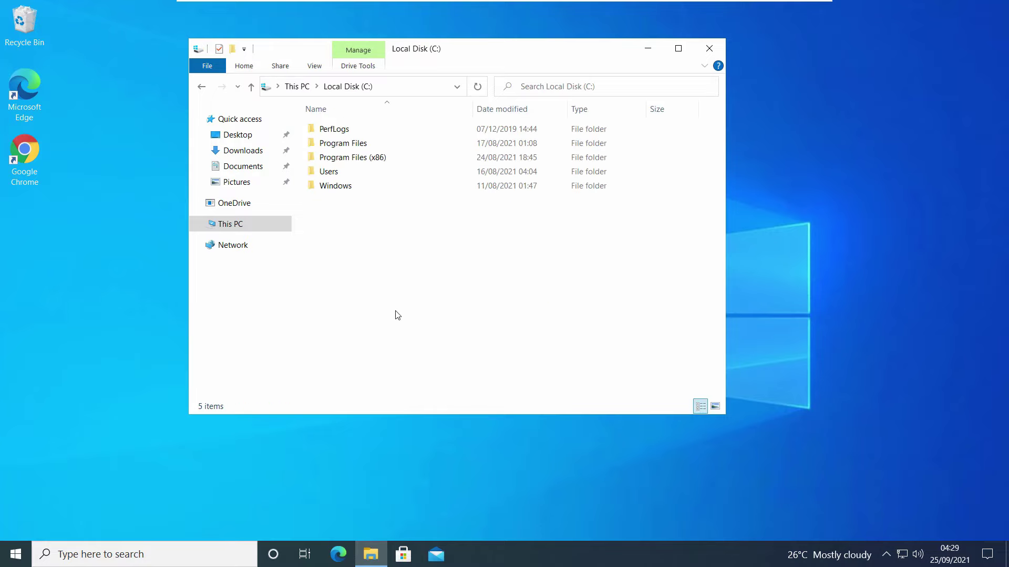
pyautogui.doubleClick(378, 187)
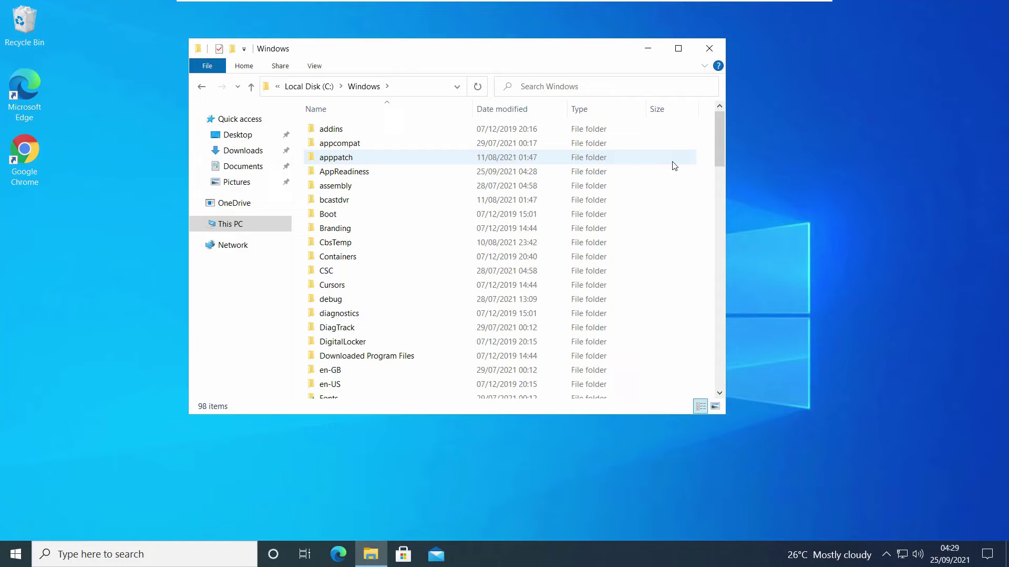
pyautogui.moveTo(720, 135); pyautogui.dragTo(716, 286)
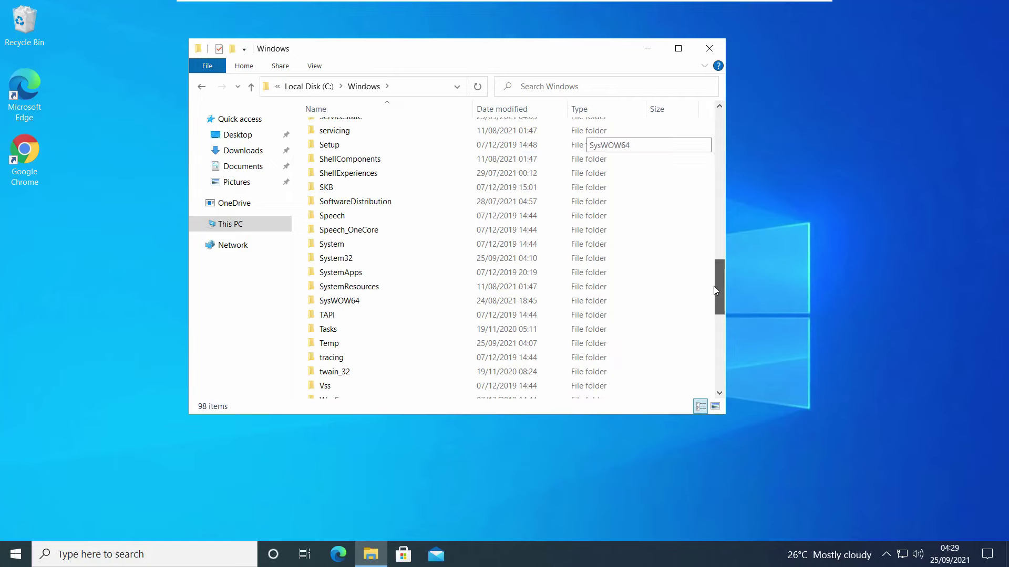
pyautogui.doubleClick(449, 256)
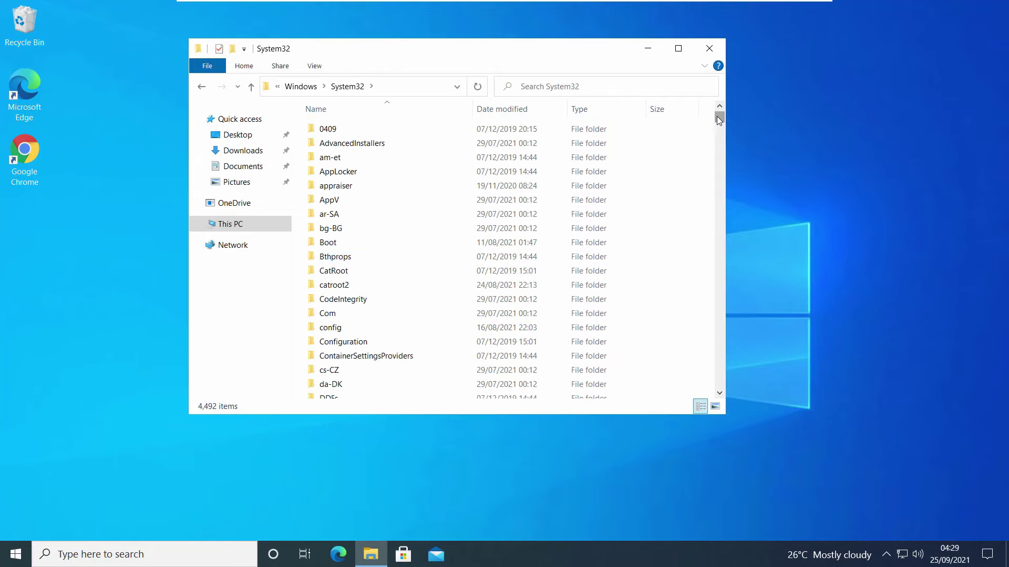
pyautogui.moveTo(718, 118); pyautogui.dragTo(720, 282)
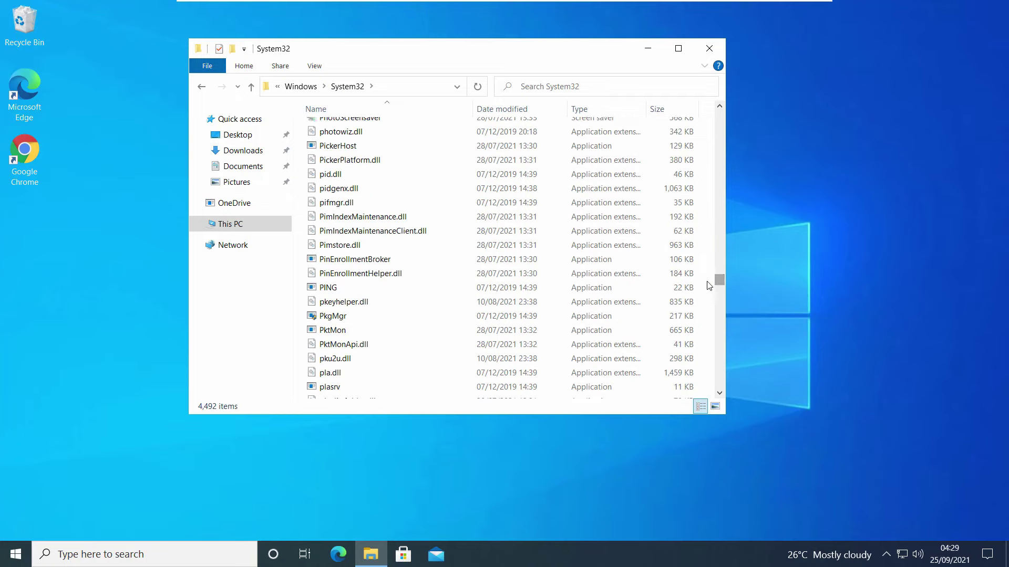
# Delete the PkgMgr file from System32 to test the new permissions.
pyautogui.click(393, 321)
pyautogui.rightClick(375, 322)
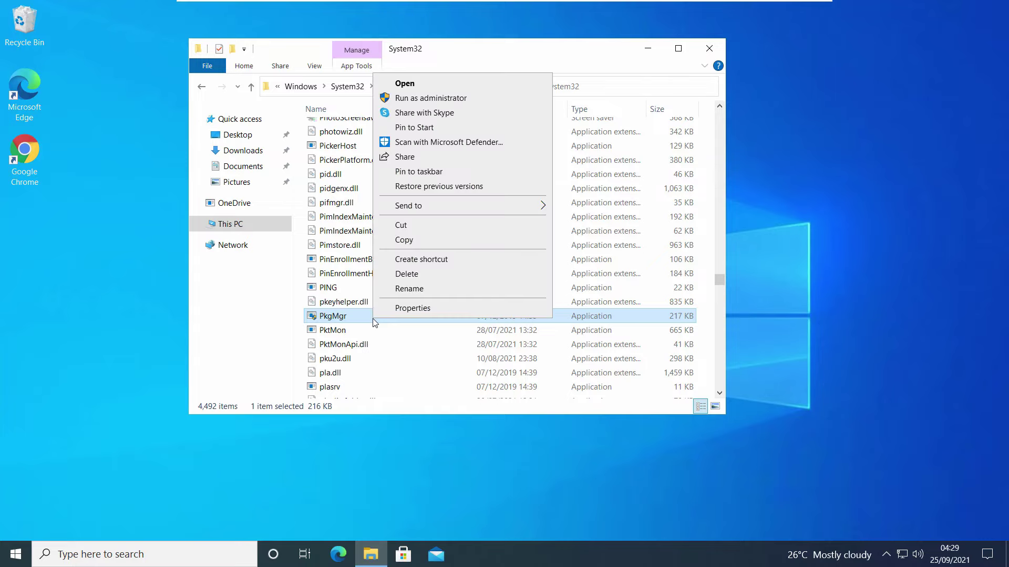
pyautogui.click(418, 274)
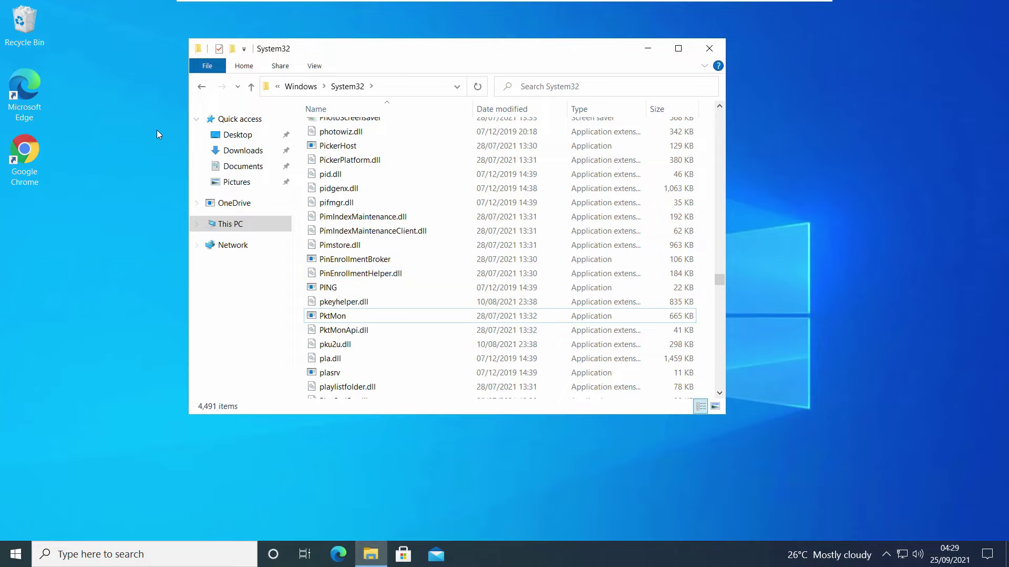
# Restore PkgMgr from the Recycle Bin, then minimize it and close the System32 window.
pyautogui.doubleClick(29, 32)
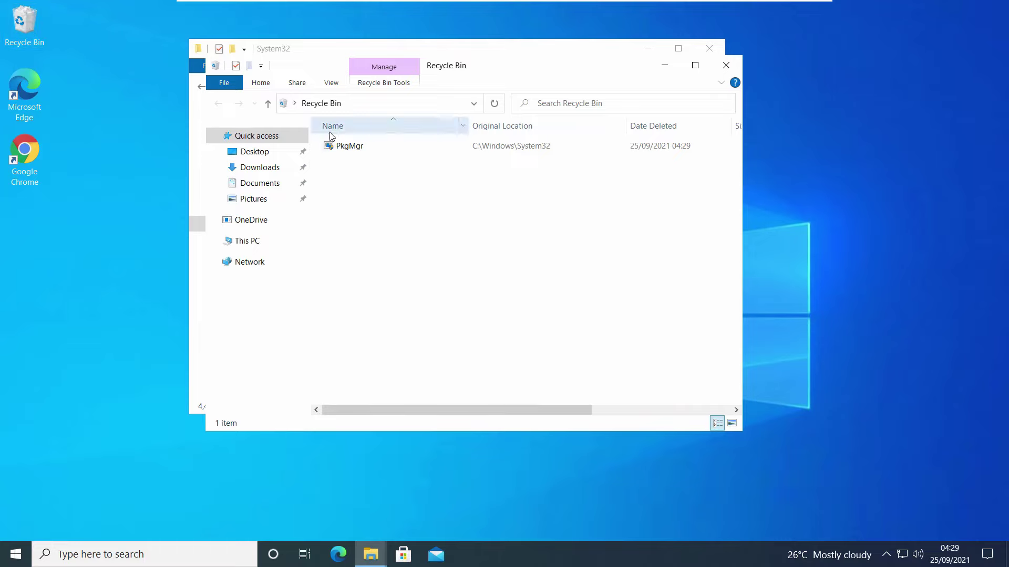
pyautogui.click(351, 149)
pyautogui.rightClick(351, 149)
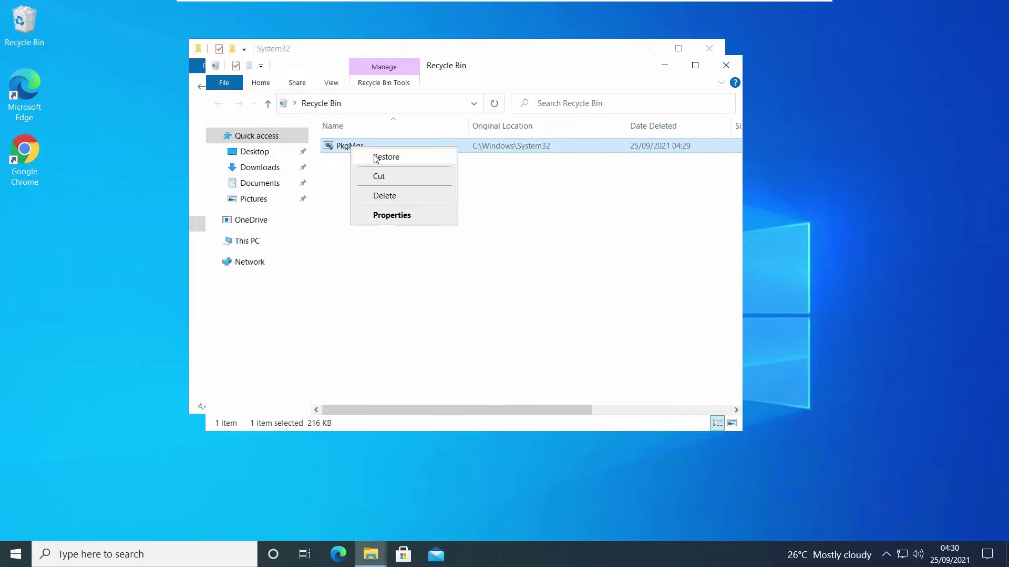
pyautogui.click(374, 156)
pyautogui.click(666, 66)
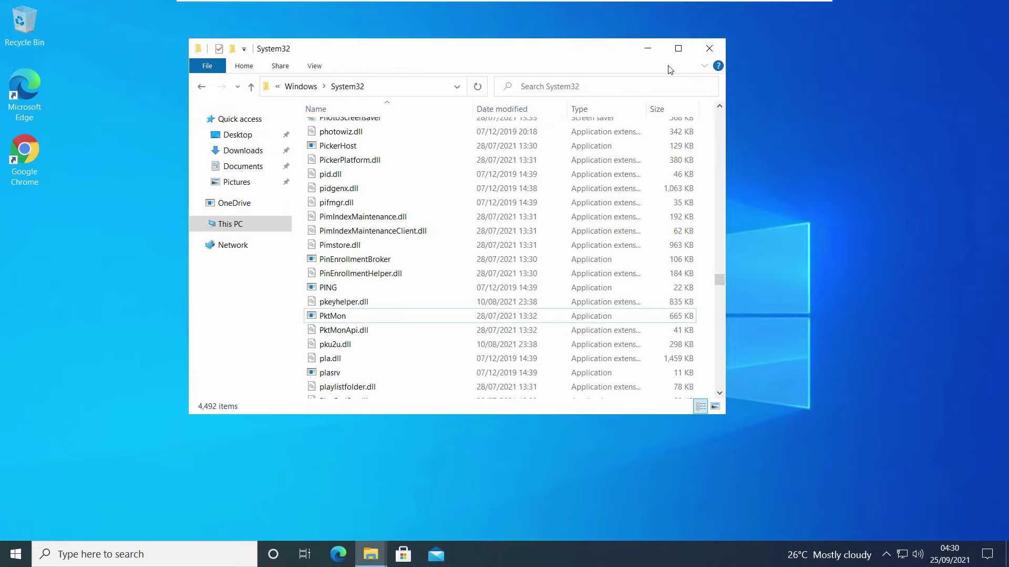
pyautogui.click(709, 49)
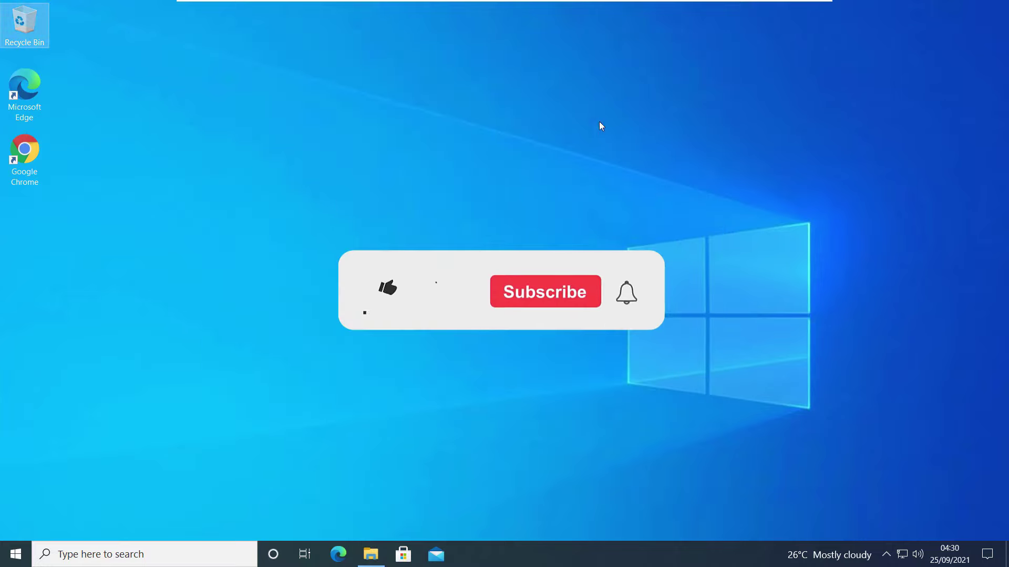